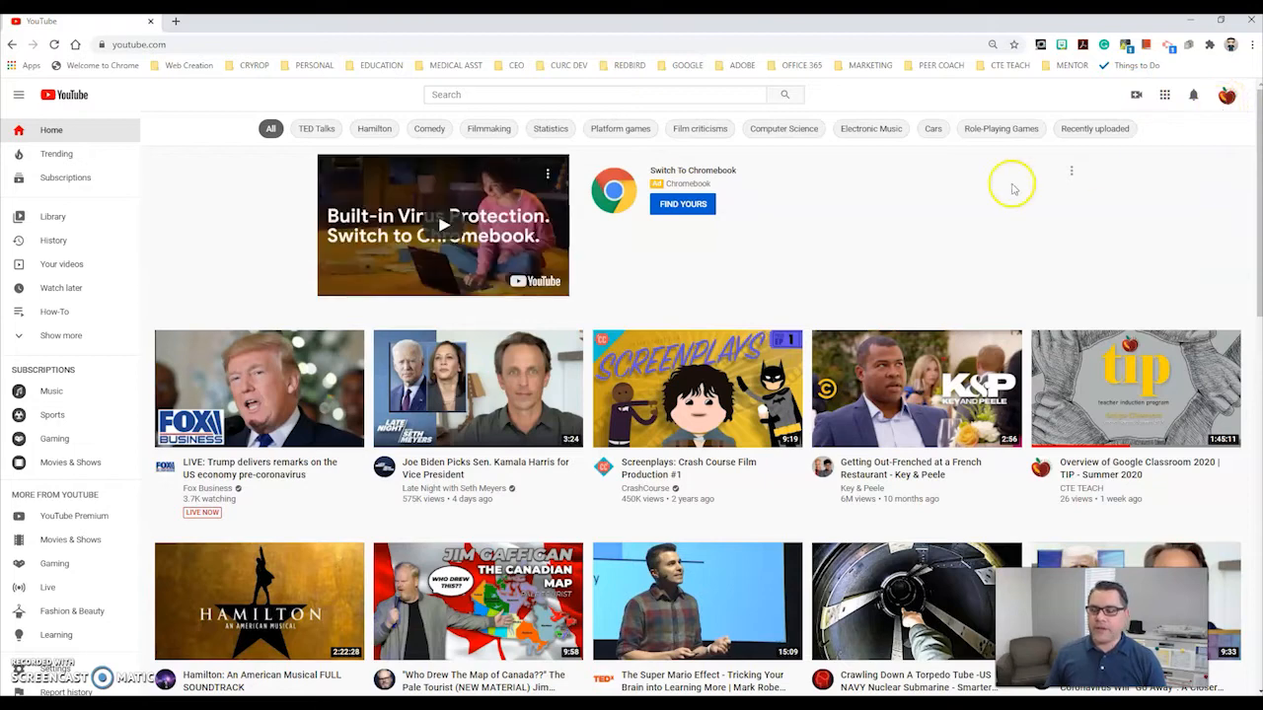
Upload the How To_Use Slide Templates video file from the July 20 Podcast folder to the channel.
left_click(1137, 98)
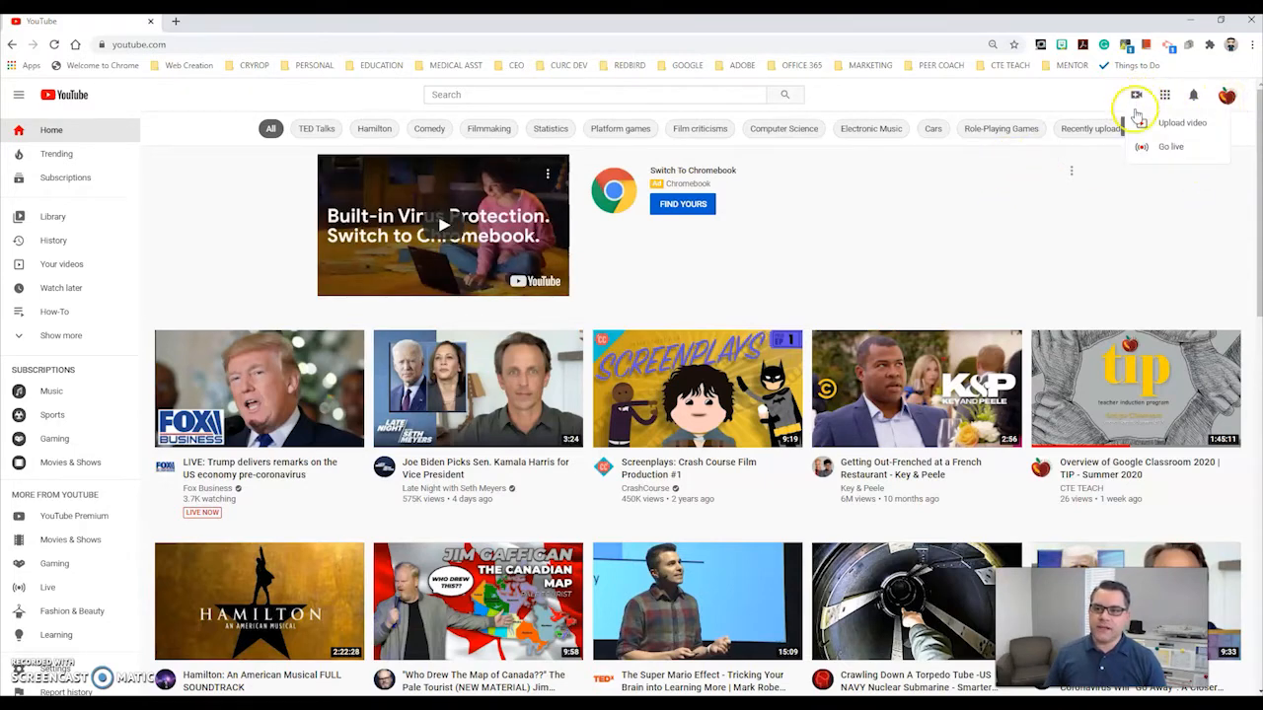
left_click(1184, 126)
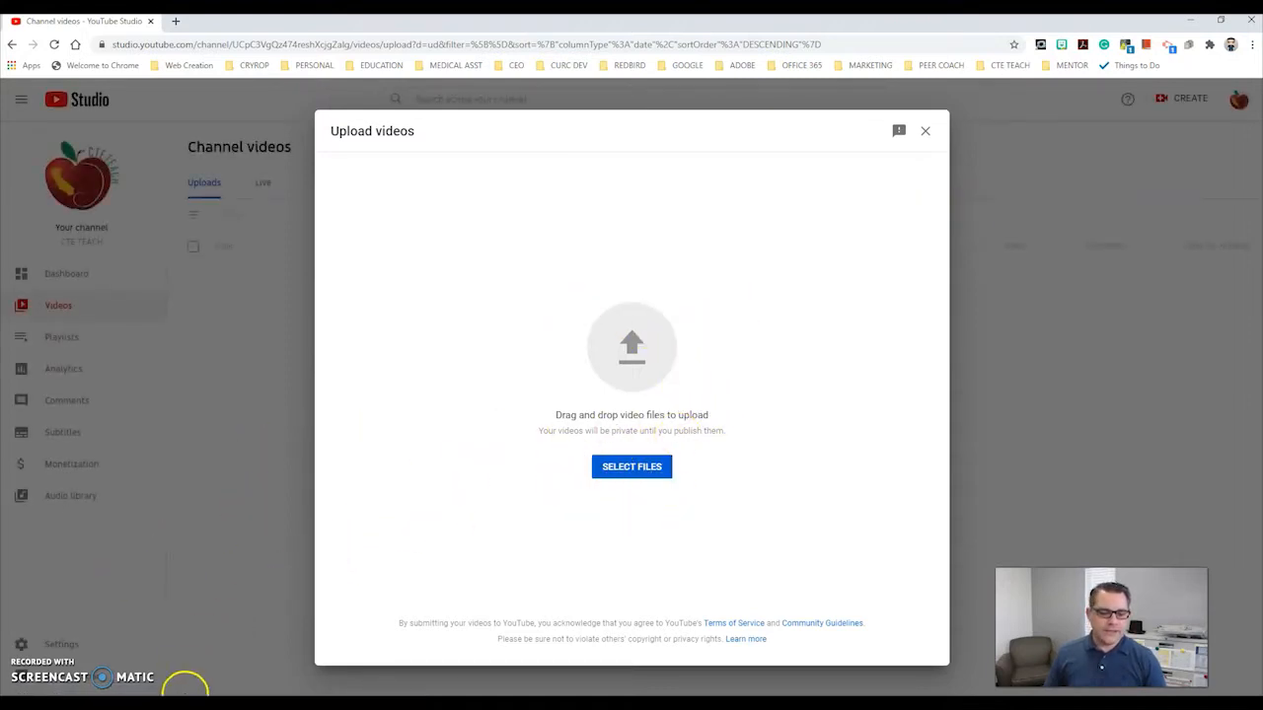
left_click(225, 698)
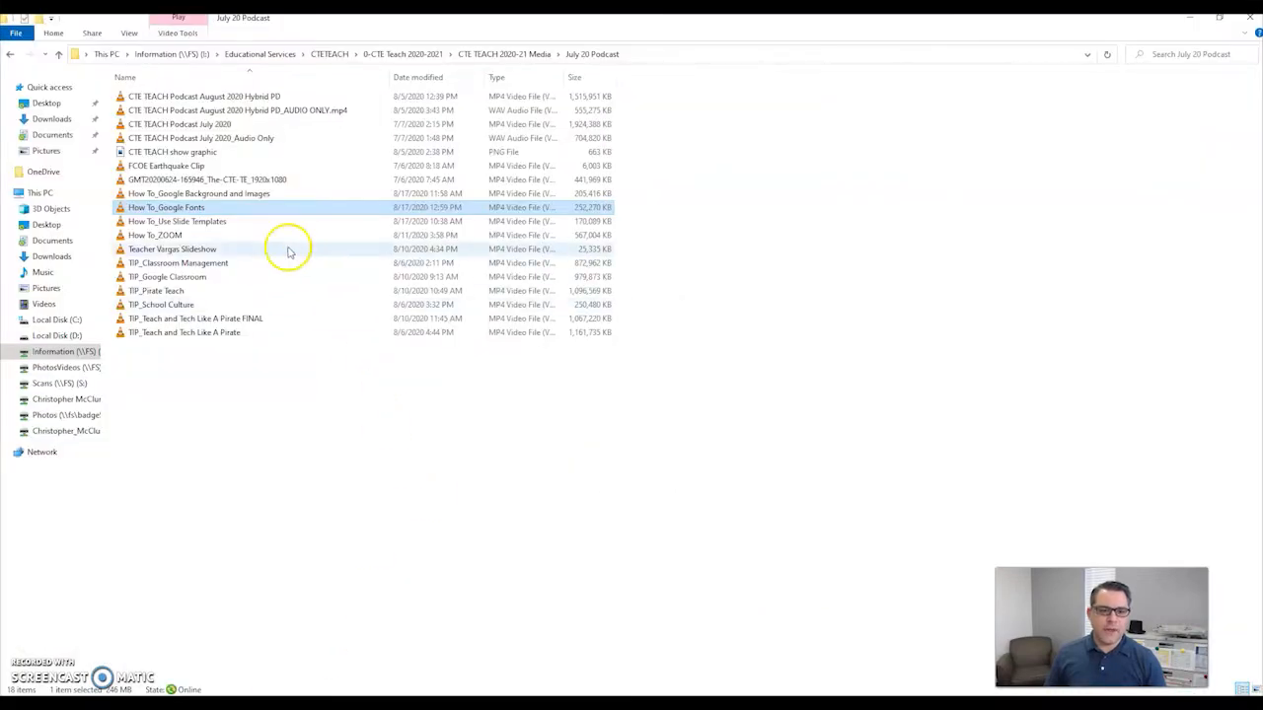
left_click_drag(721, 49, 647, 110)
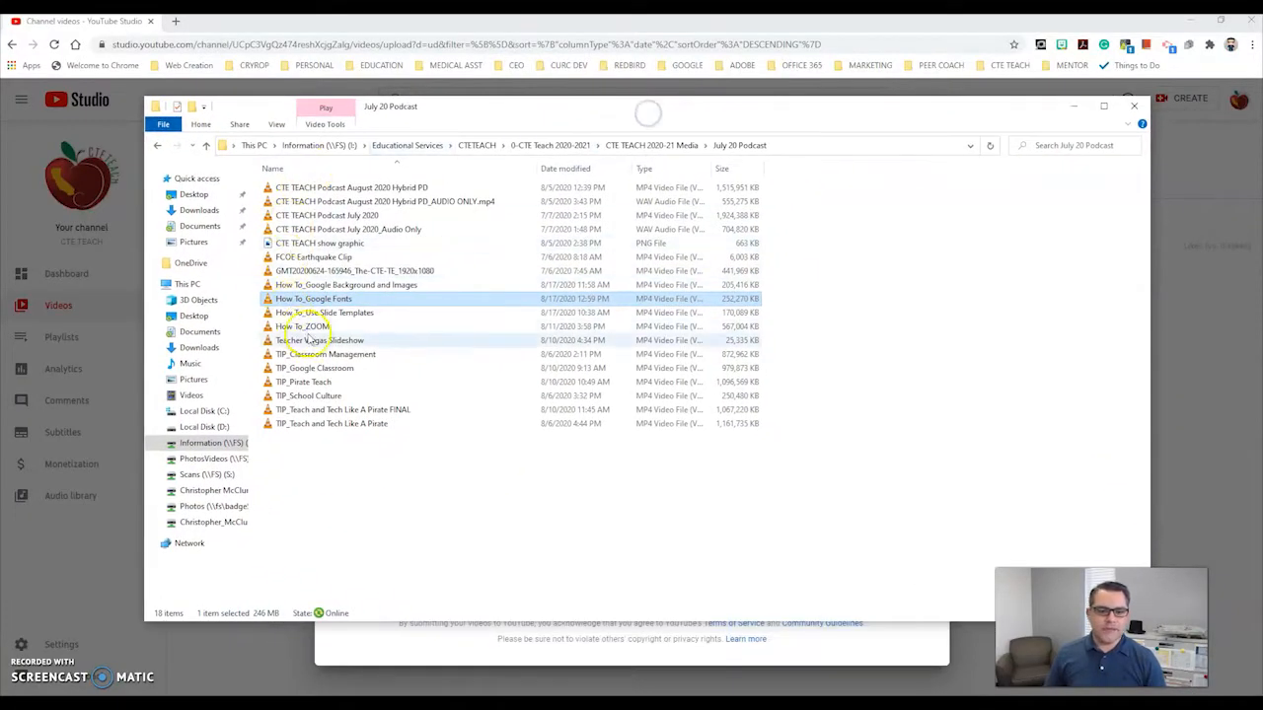
left_click(395, 286)
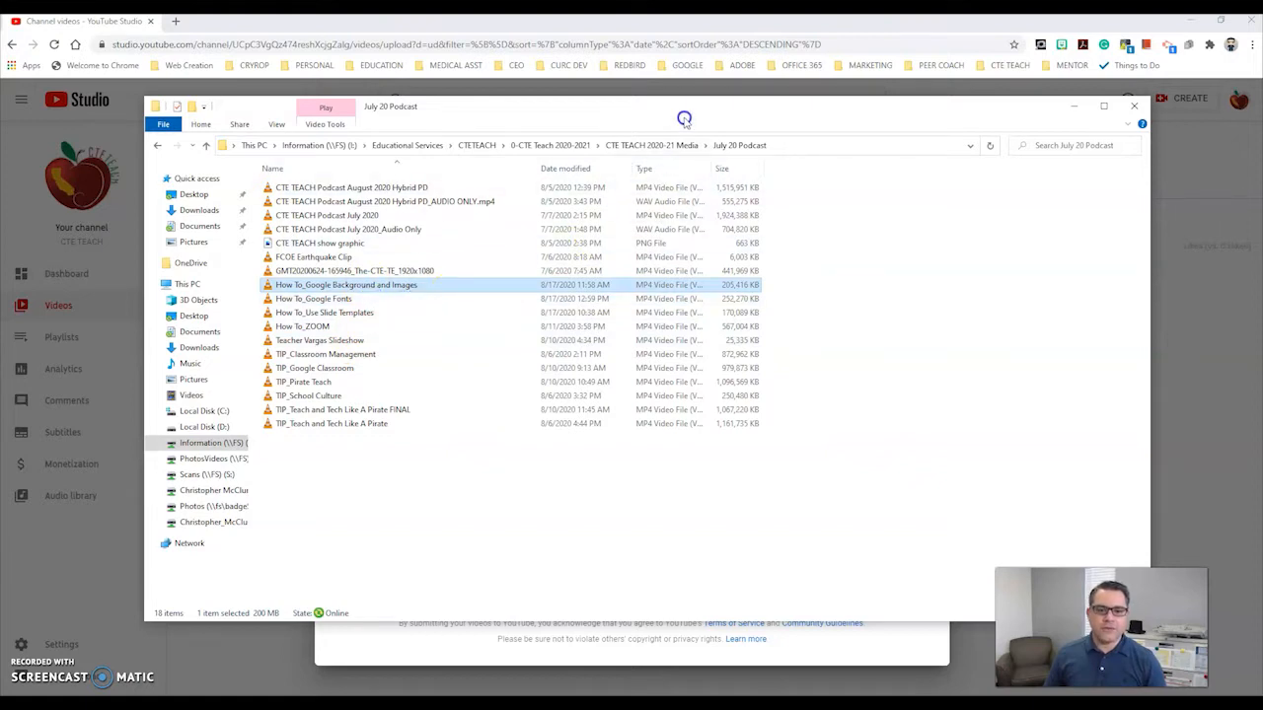
left_click(360, 313)
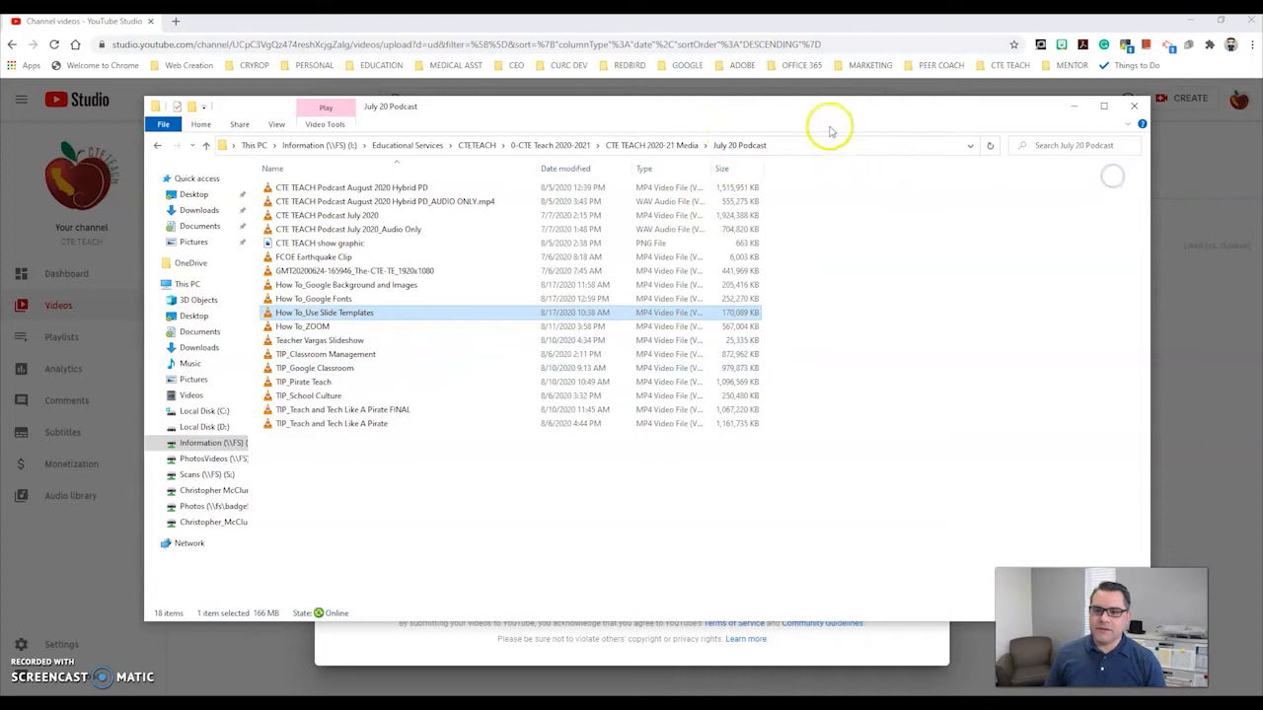
left_click_drag(832, 114, 1262, 172)
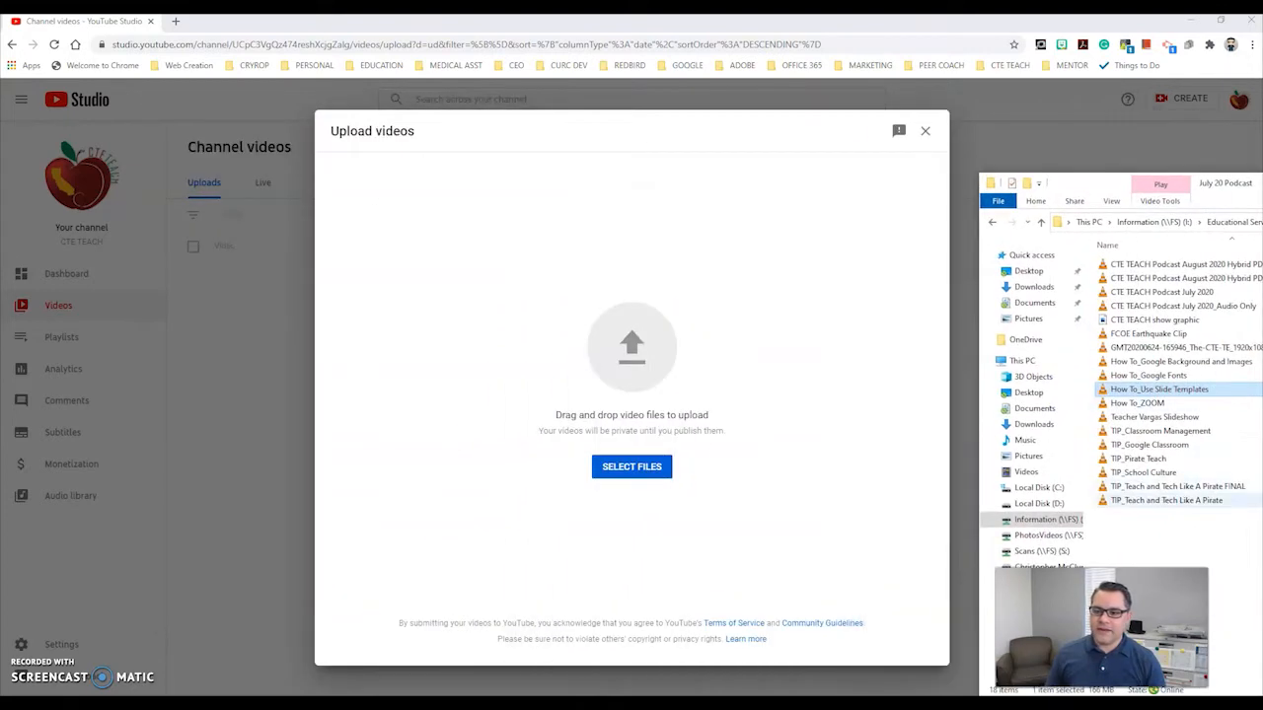
left_click_drag(1128, 389, 617, 375)
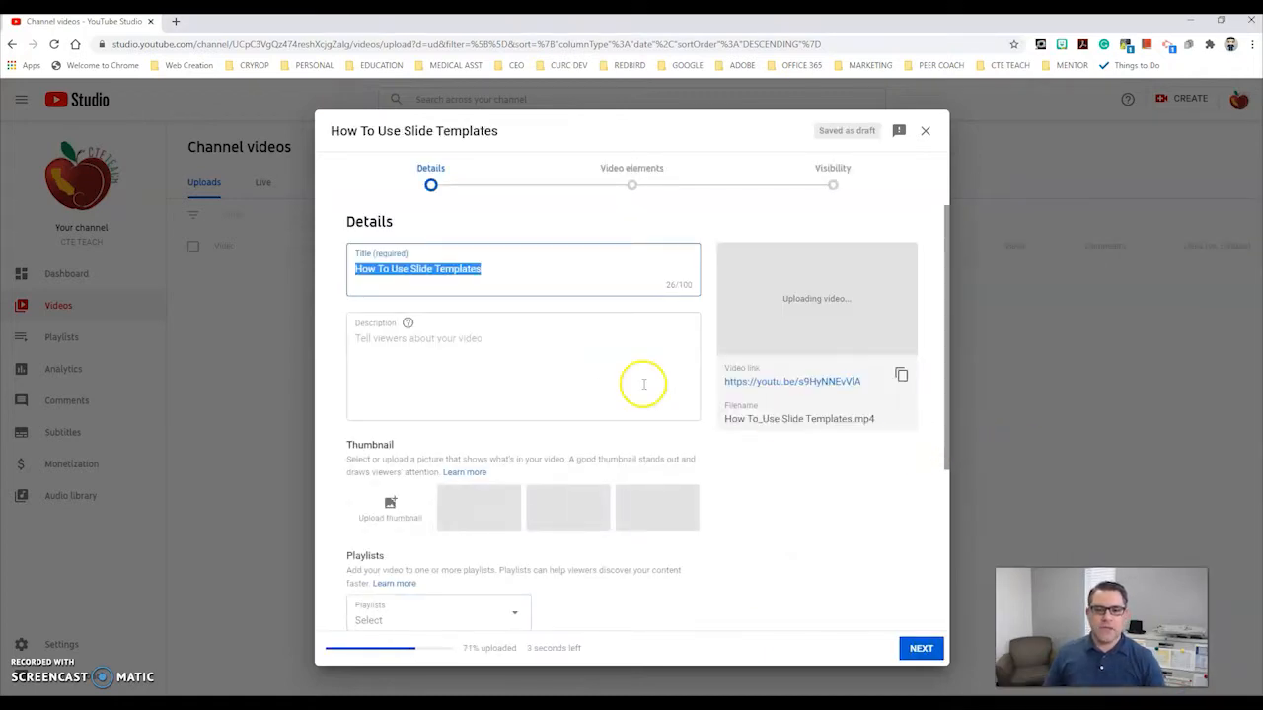
Replace the video title with "How-To "Slide Templates" by CTE TEACH | An Overview of Slide Templates for Presenting".
left_click(488, 271)
left_click_drag(490, 272, 341, 318)
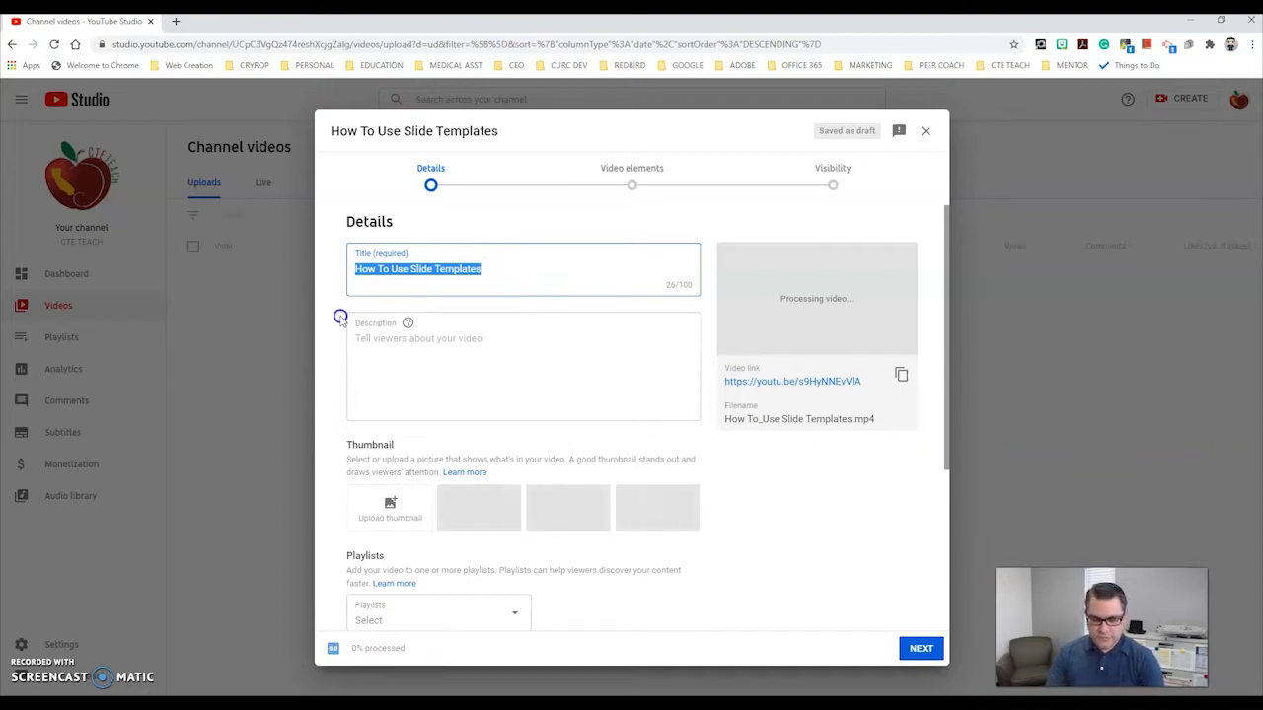
type("How-To ")
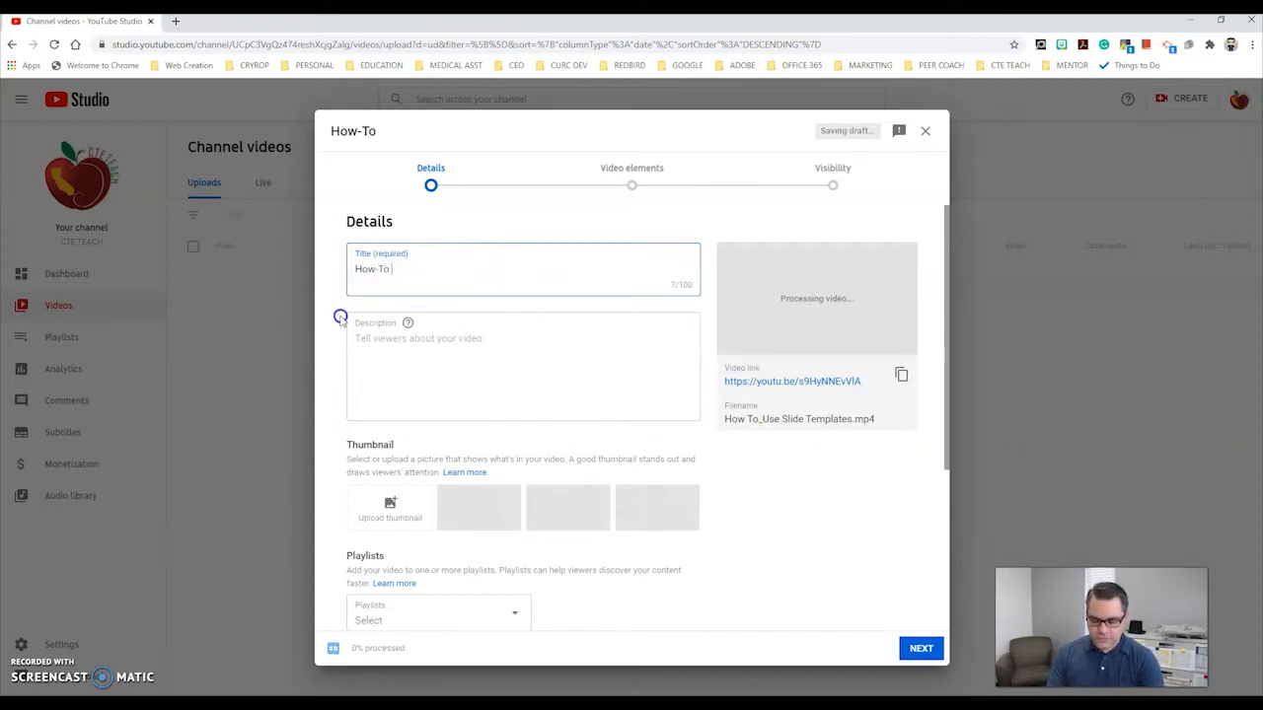
type("\"SLide")
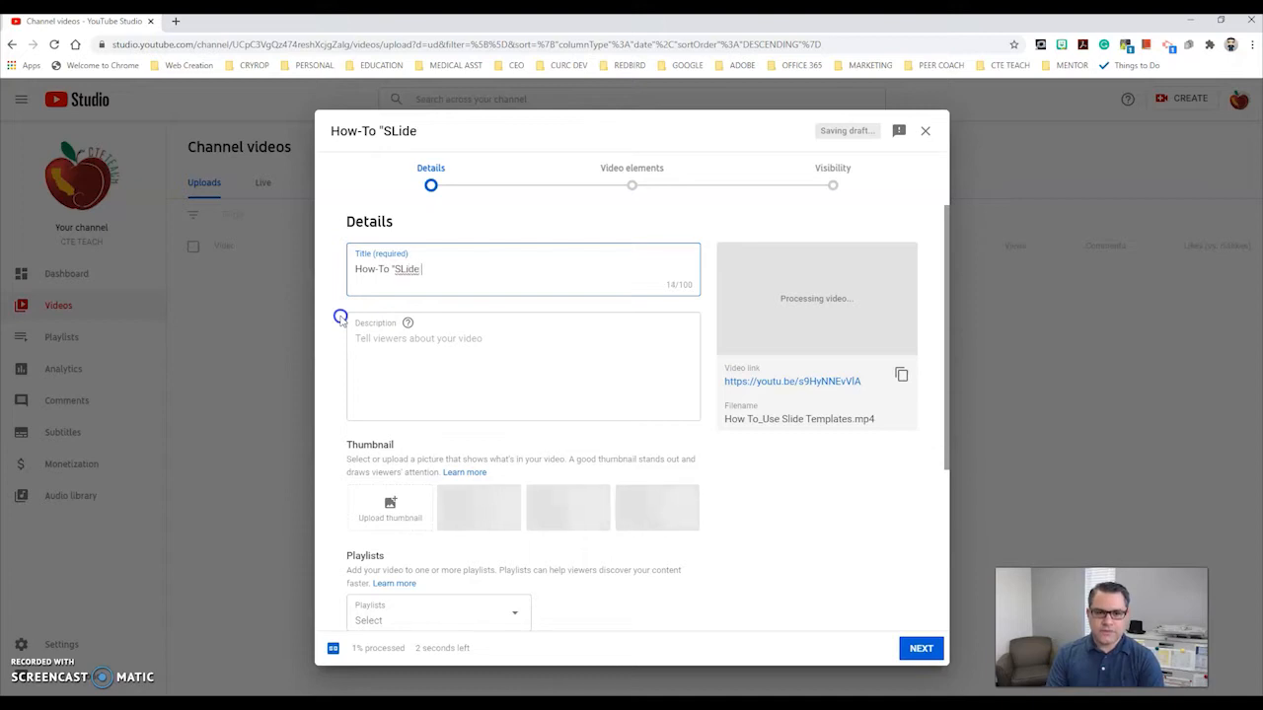
type("lide Templates\" by ")
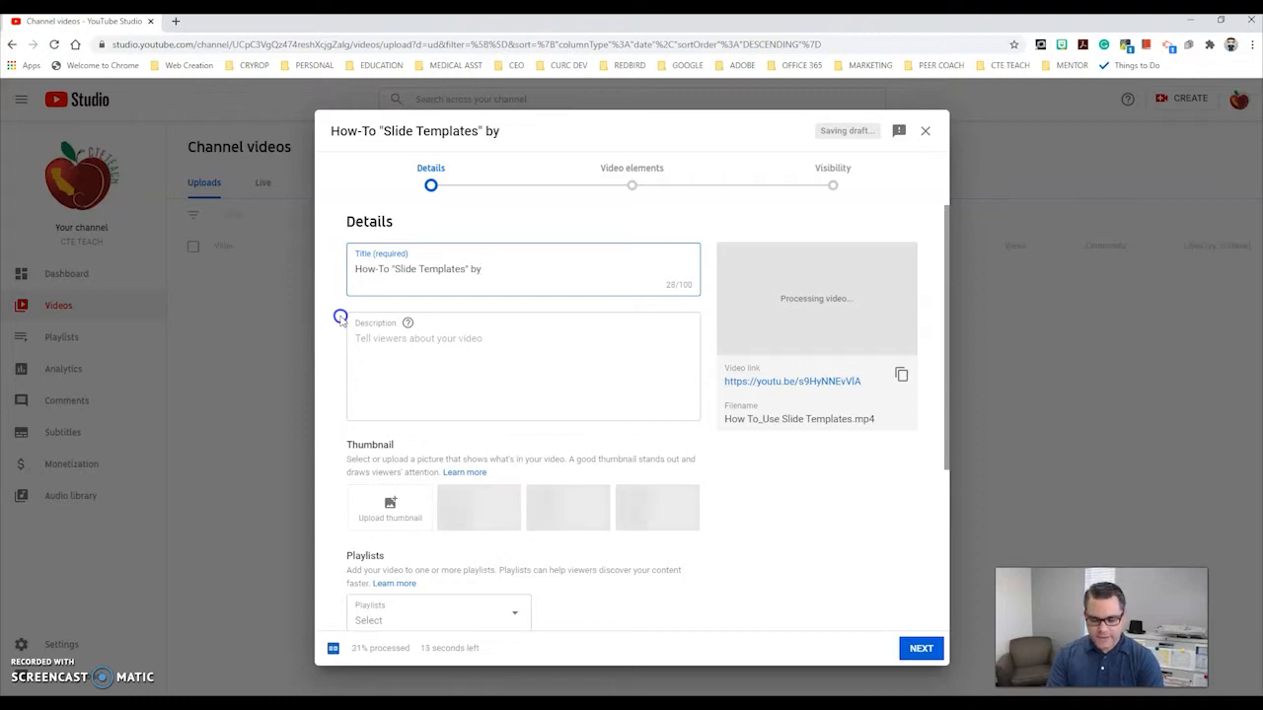
type("CTE TEACH")
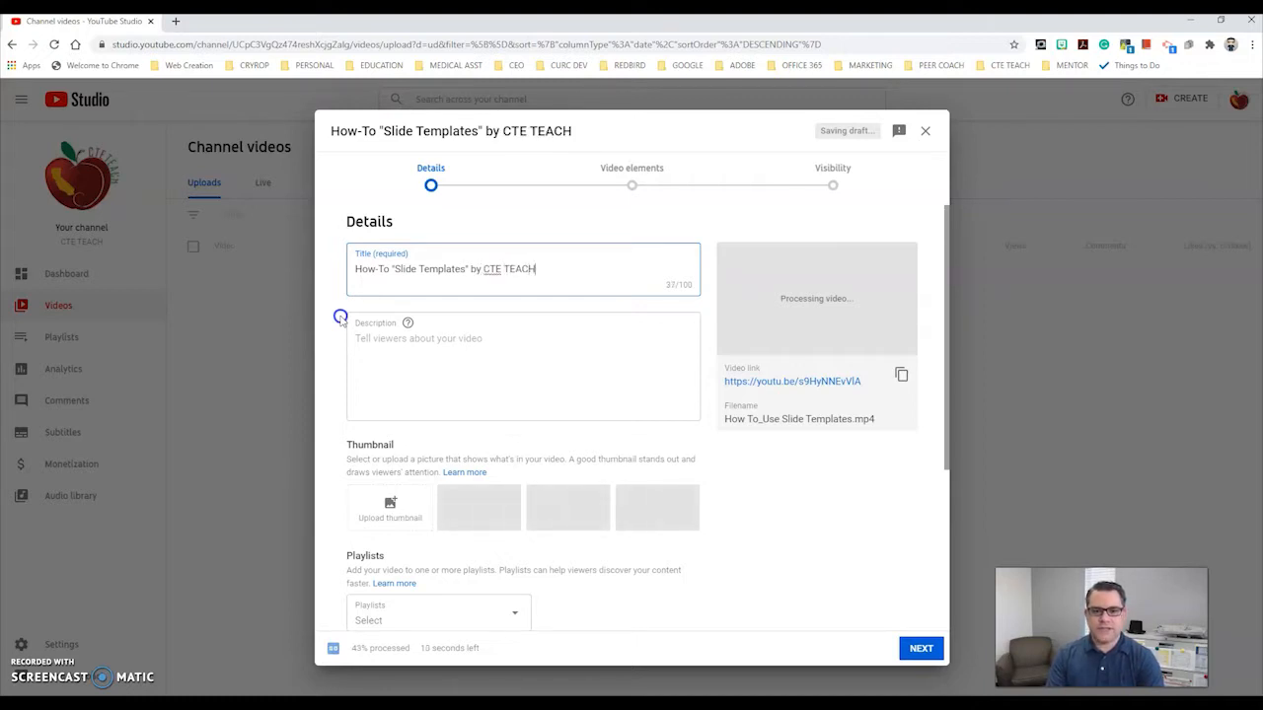
type(" | An Overv")
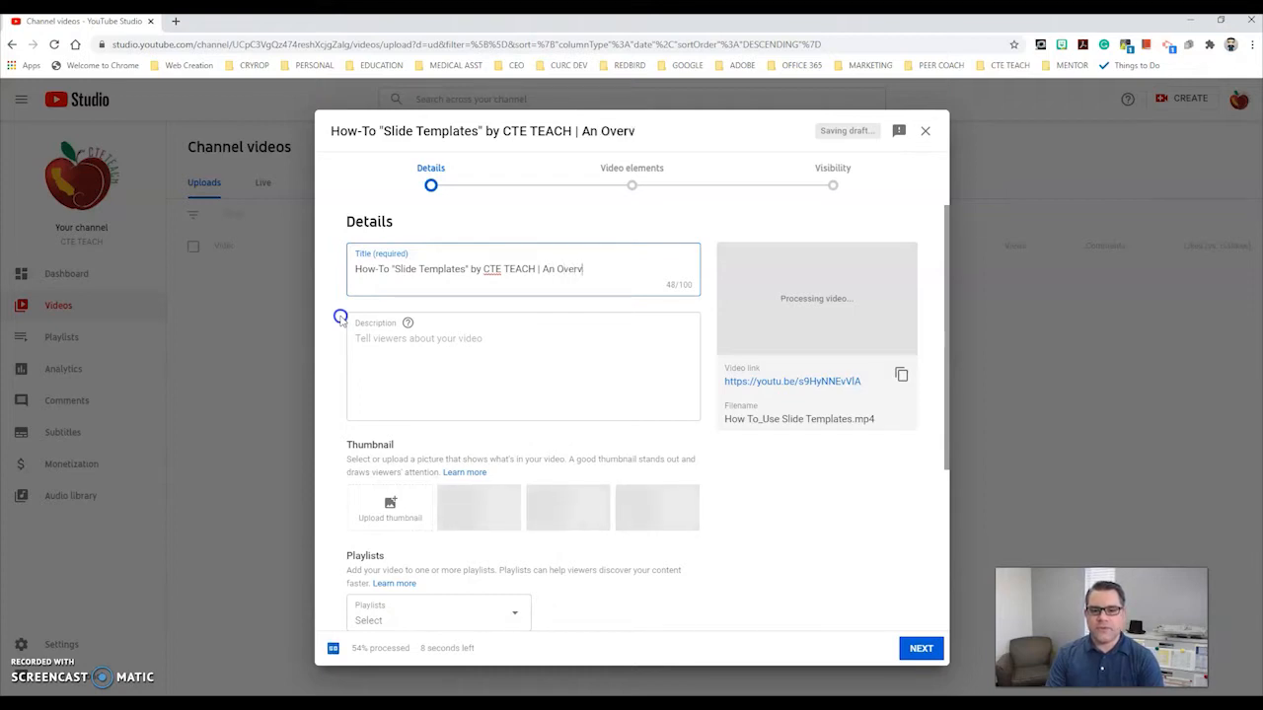
type("iew of Slide Templates f")
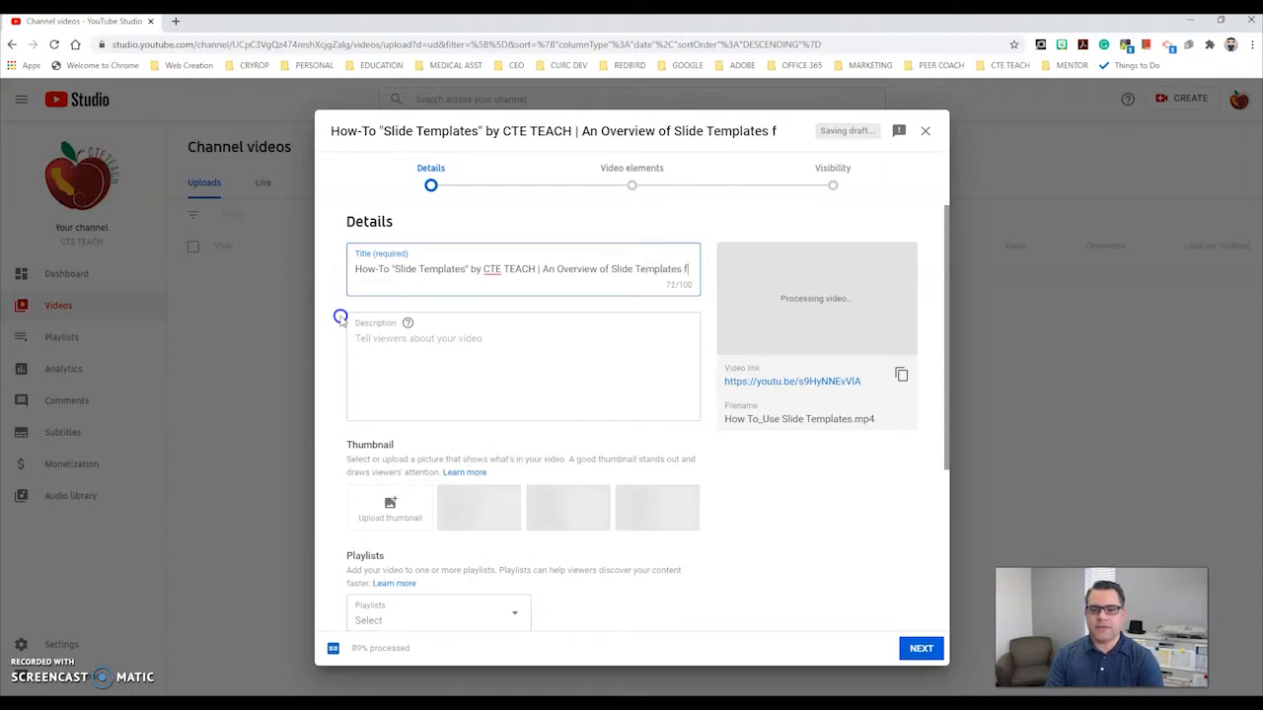
type("or Presenting")
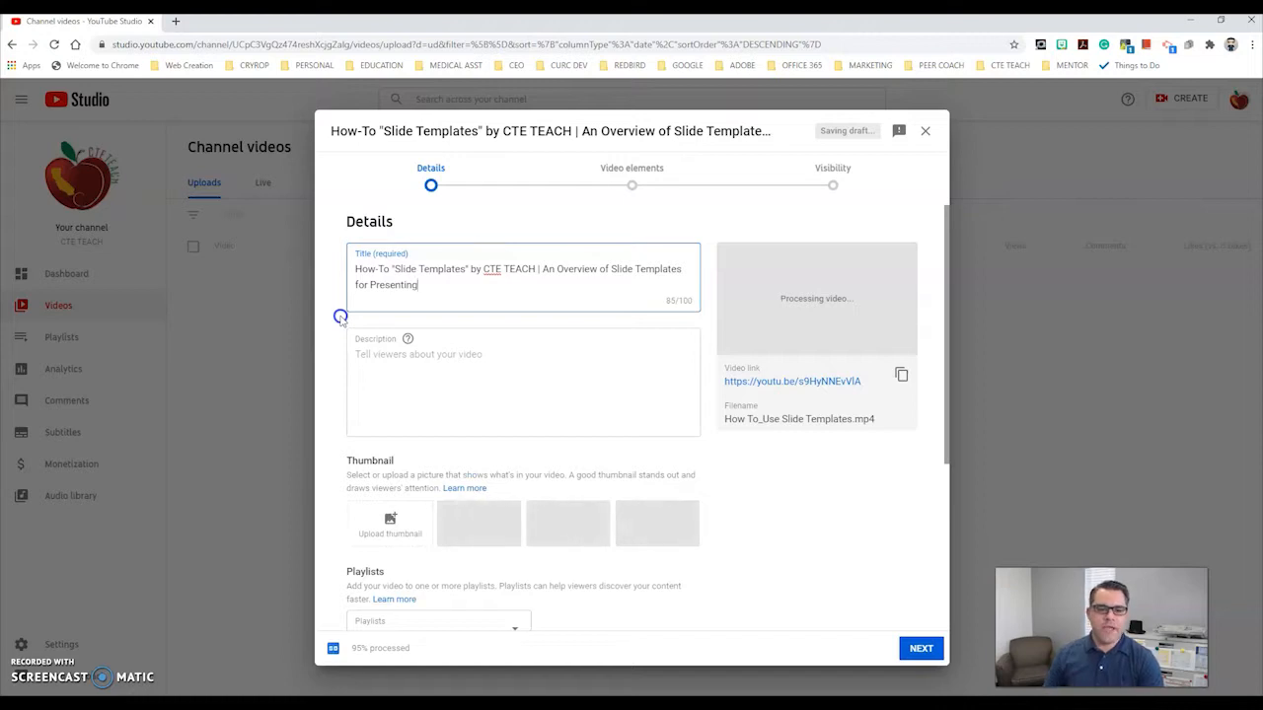
Write the description "In this video, we demonstrate how to incorporate slide templates from Slides Carnival and Slides Go into your presentation." plus a "Topics Include:" line.
left_click(352, 351)
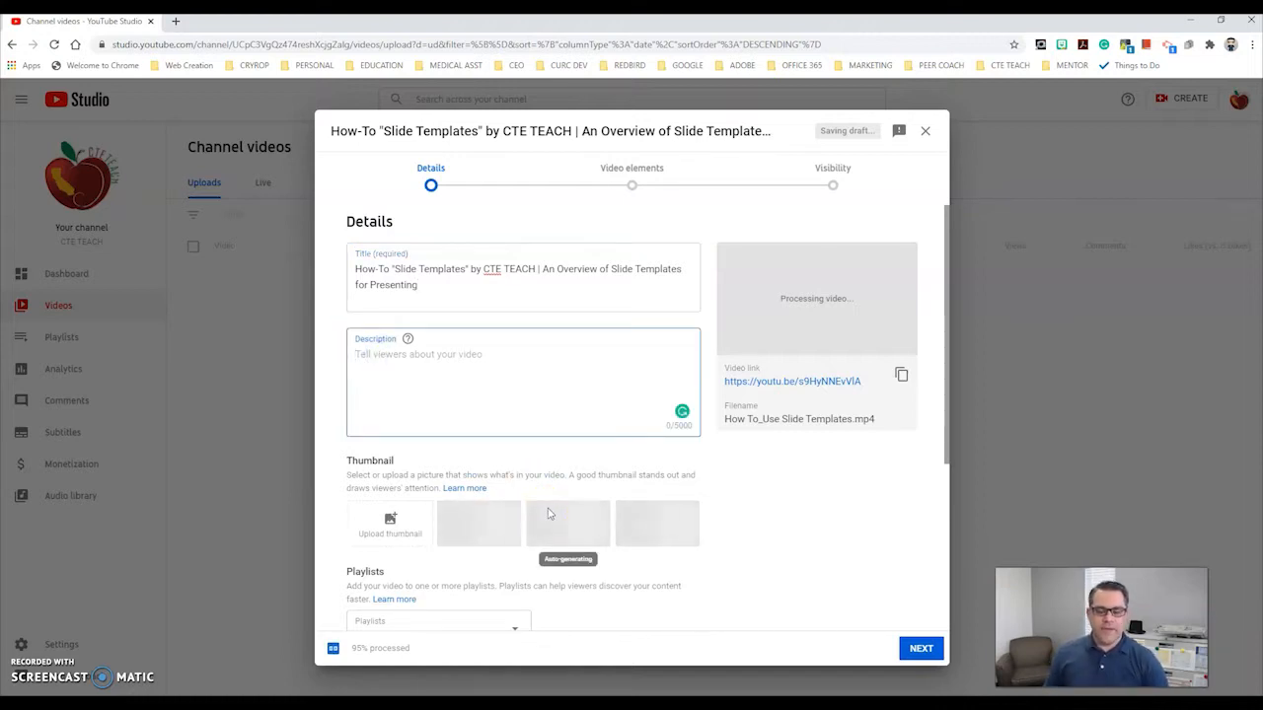
type("In this video")
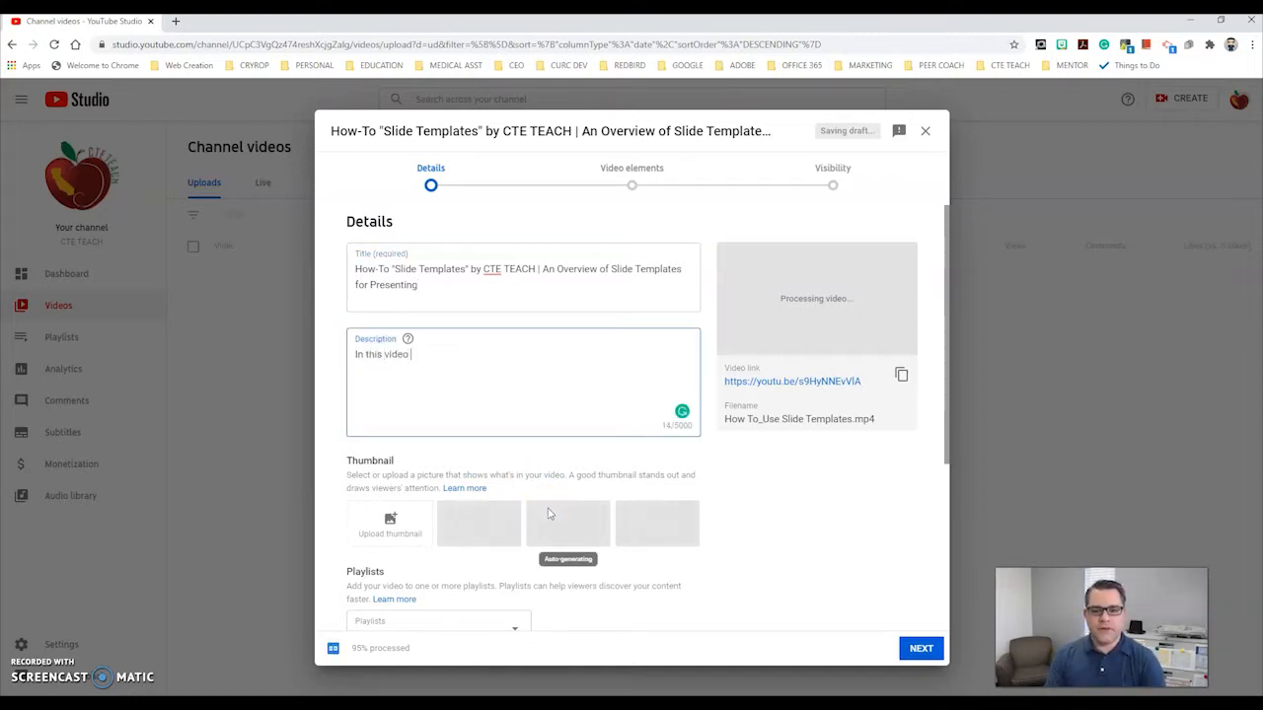
type(" , we de")
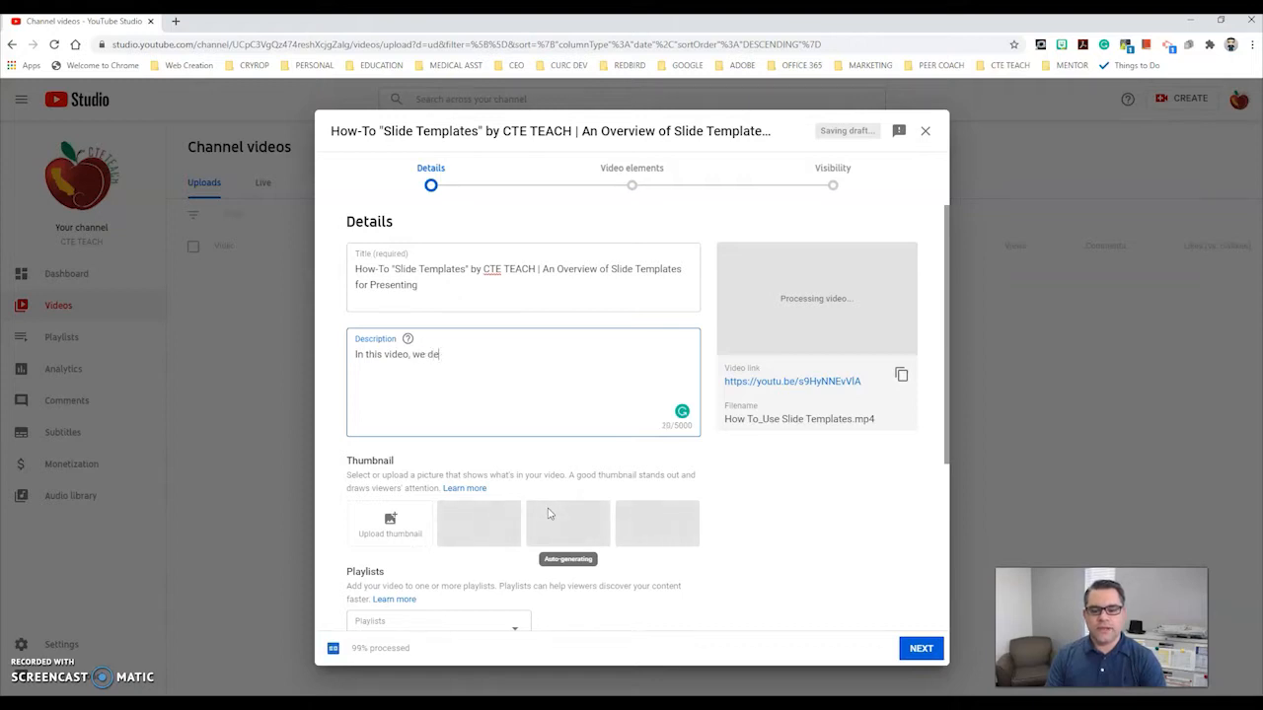
type("monstrate how to incorporate slide templates from Slides Car")
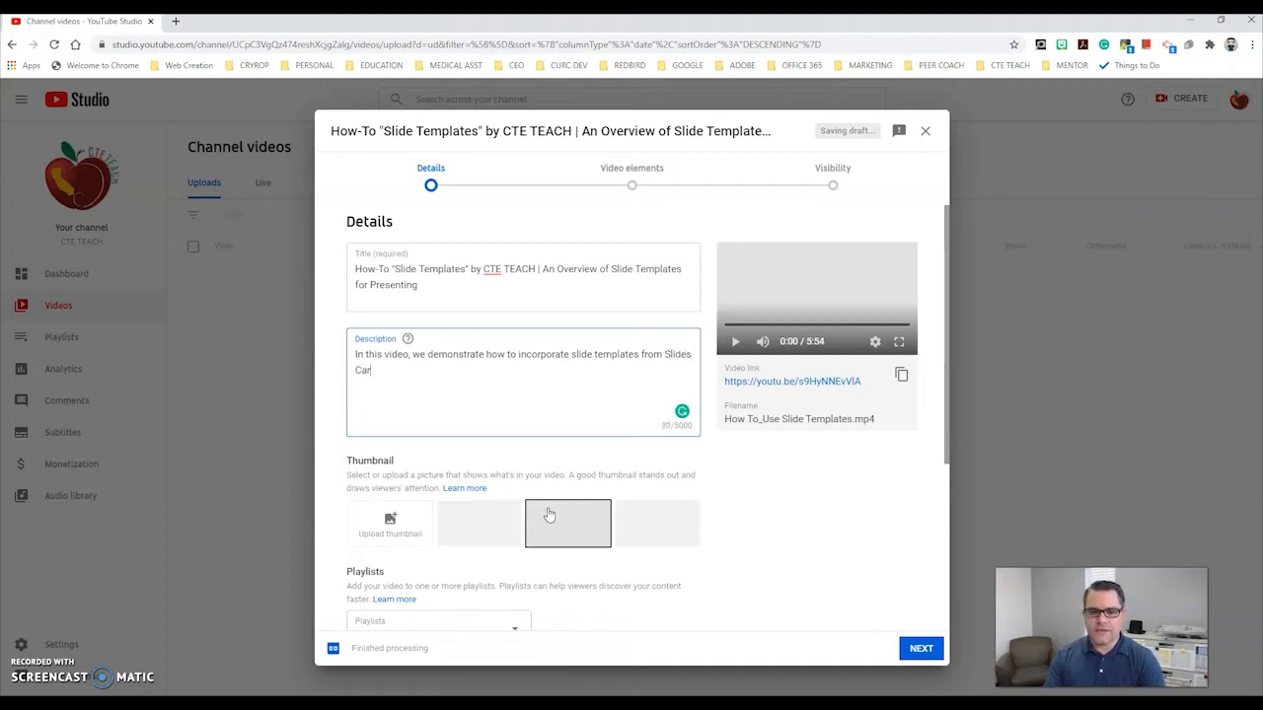
type("nival and Slides Go into your presentation.")
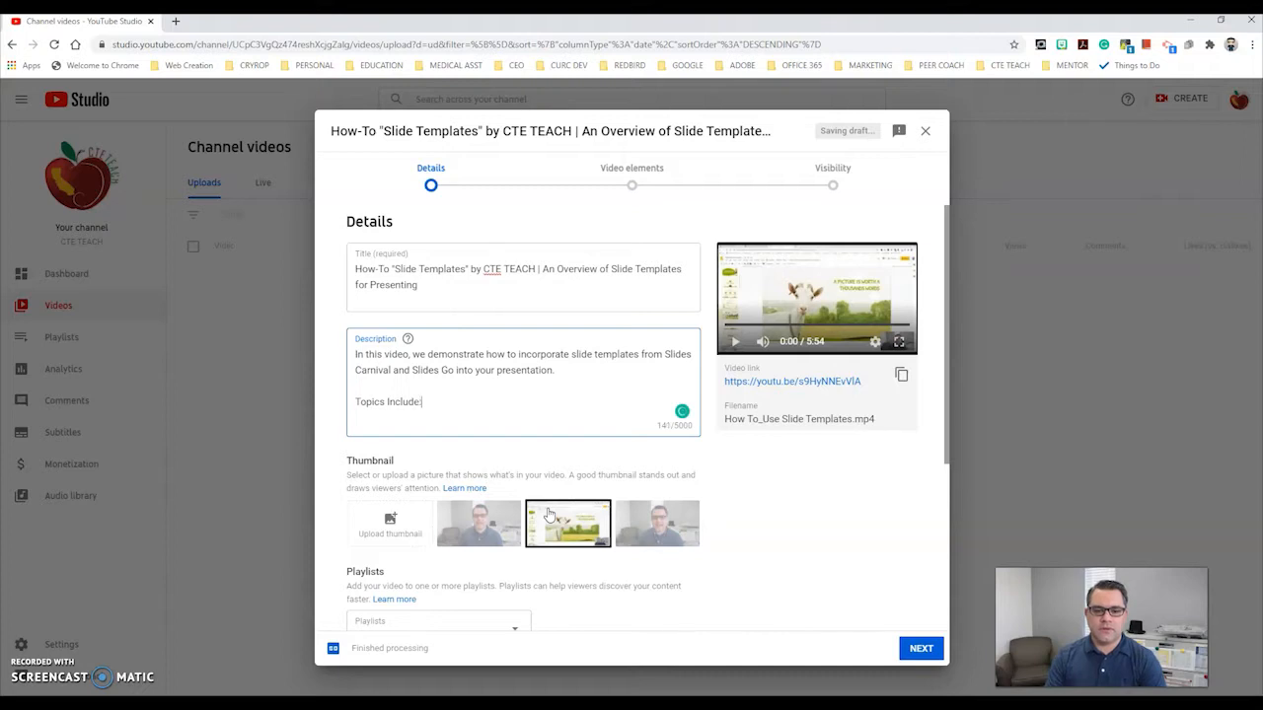
key("Return")
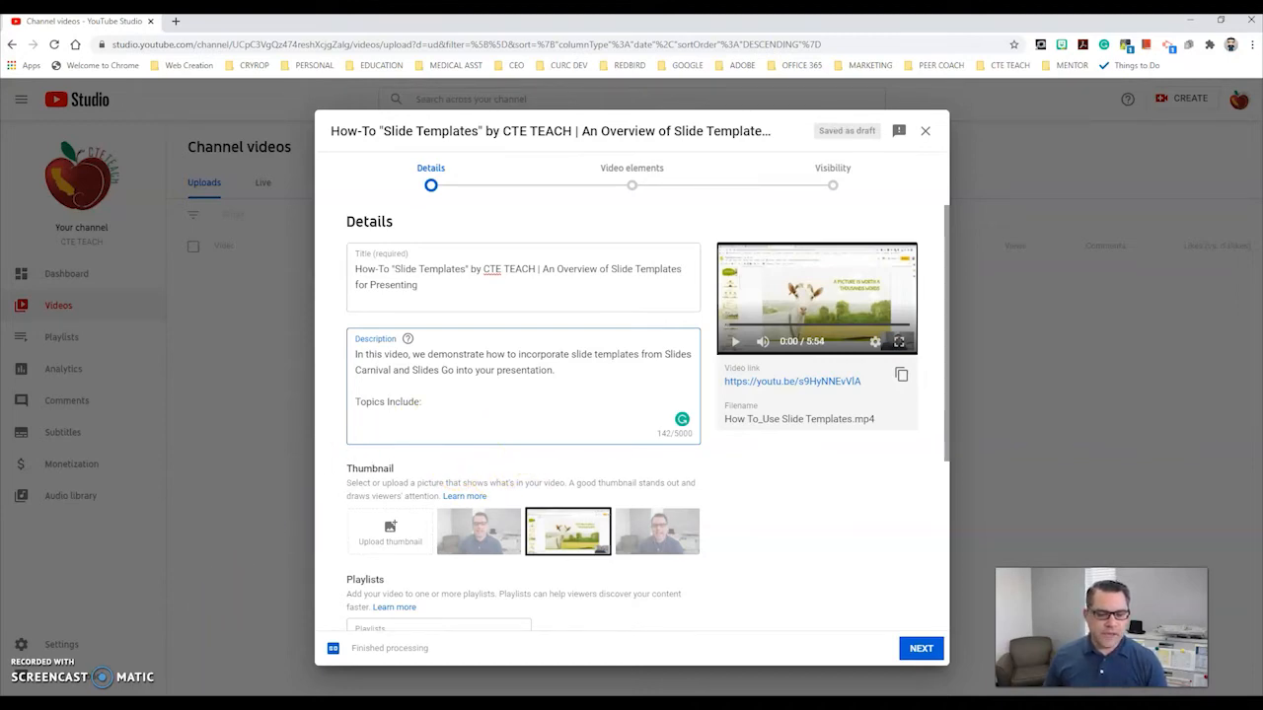
Switch to VLC playing How To_Use Slide Templates.mp4 and shrink its window so it sits beside the description text.
left_click(441, 689)
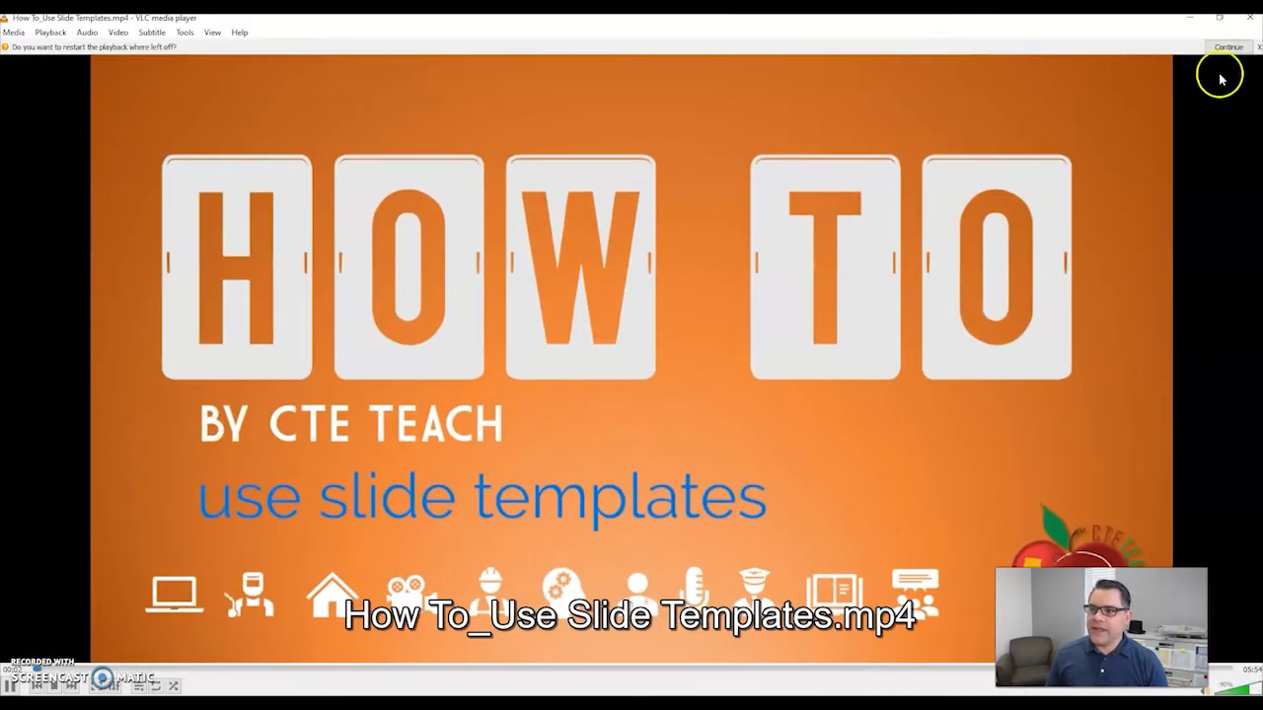
left_click(1220, 17)
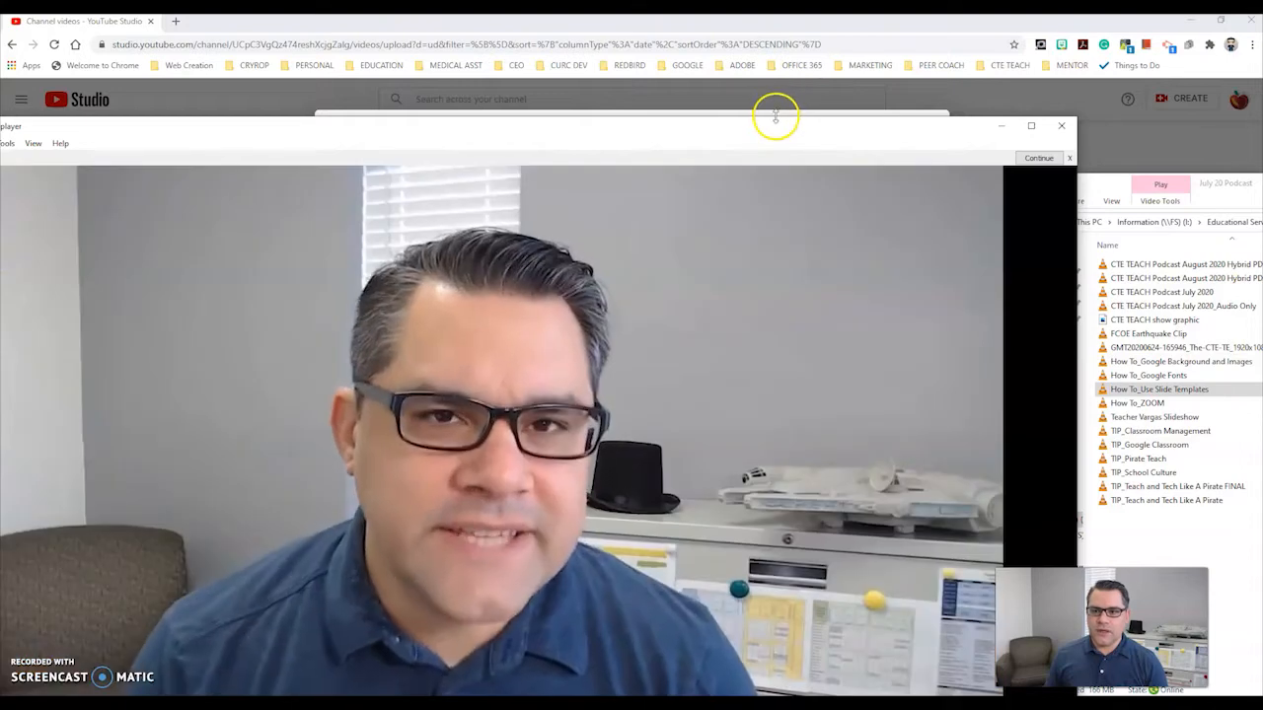
left_click_drag(775, 118, 747, 360)
left_click_drag(612, 402, 860, 201)
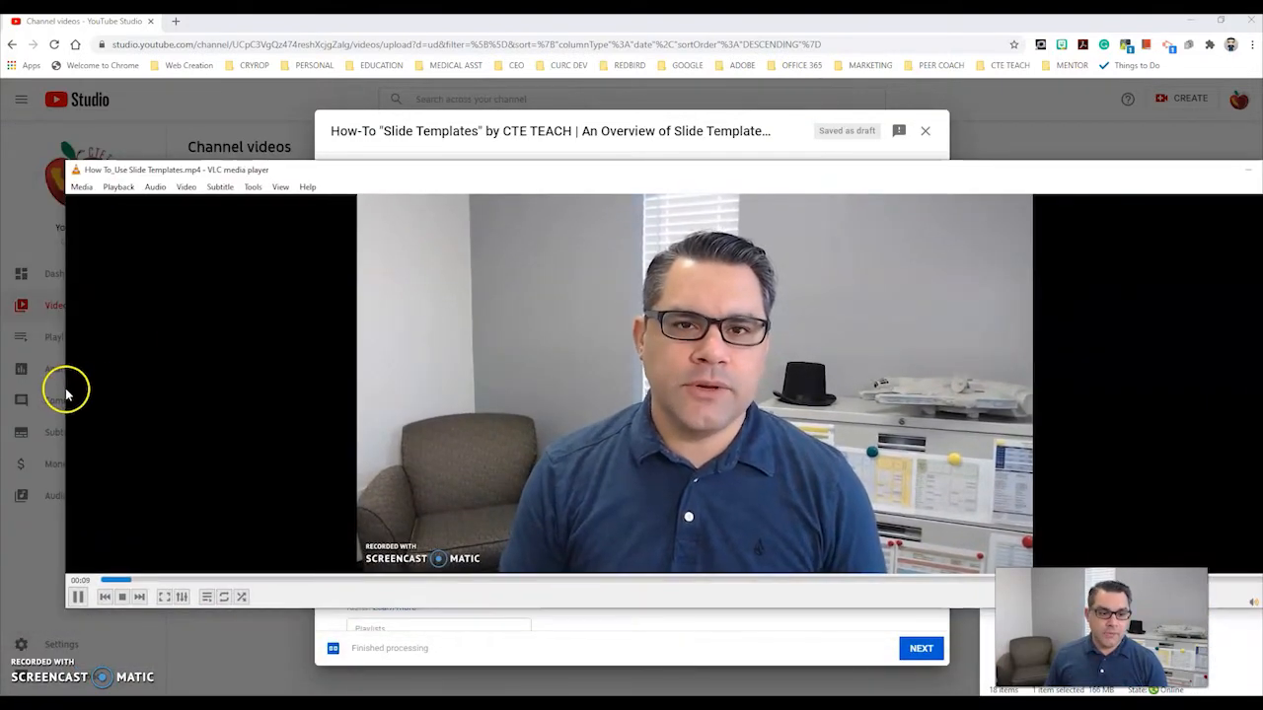
left_click_drag(65, 389, 990, 381)
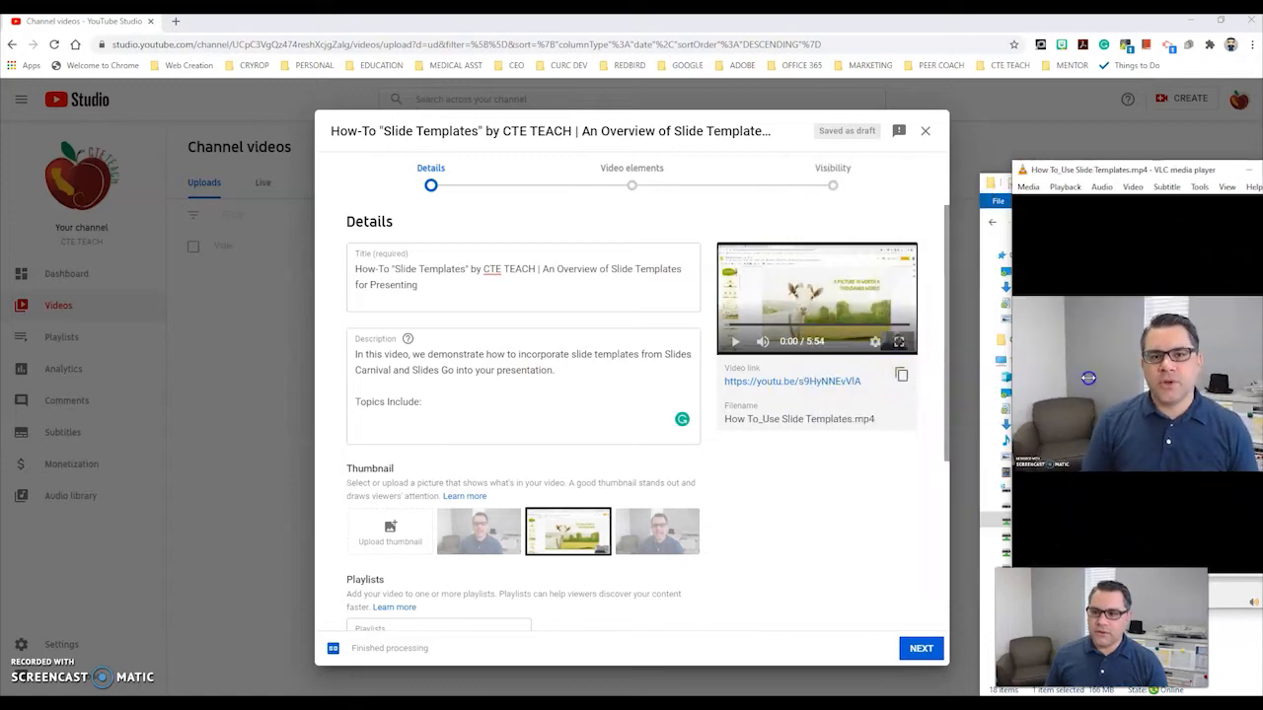
left_click_drag(1195, 171, 855, 169)
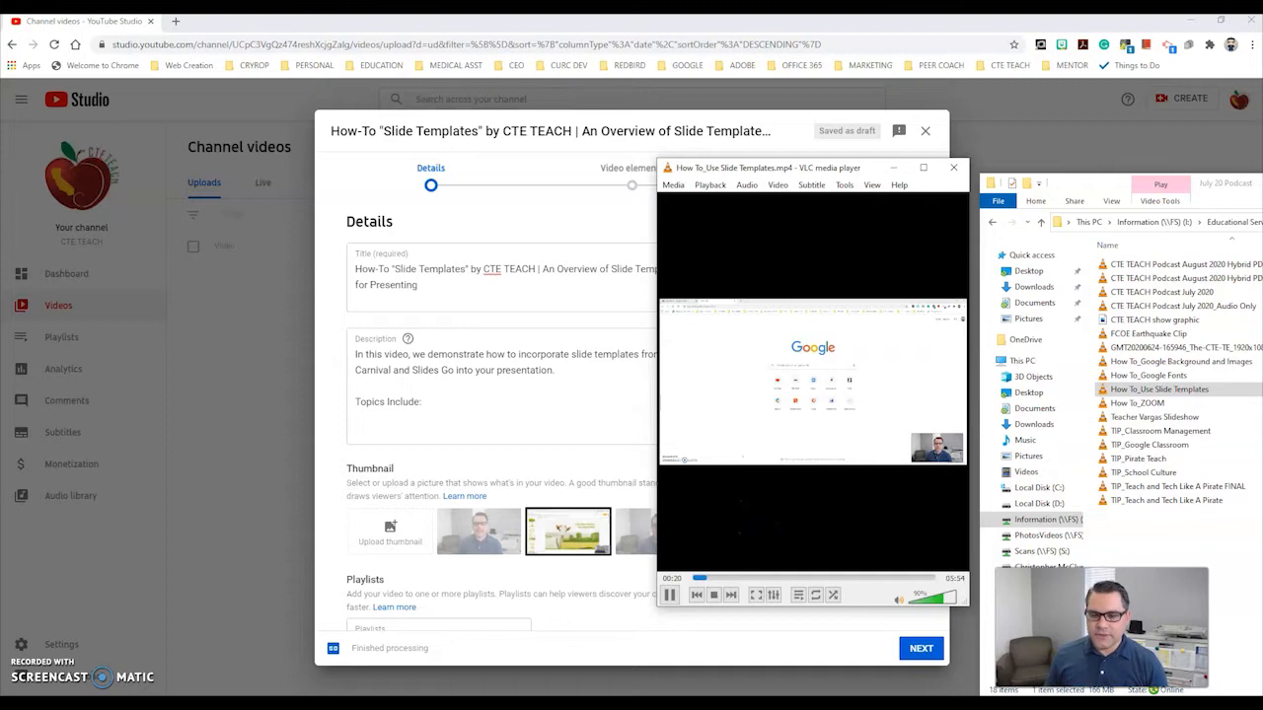
Pause the VLC video at 00:40 and add the topic line "00:40 - Slides Carnival" to the description, followed by a new line.
left_click(392, 421)
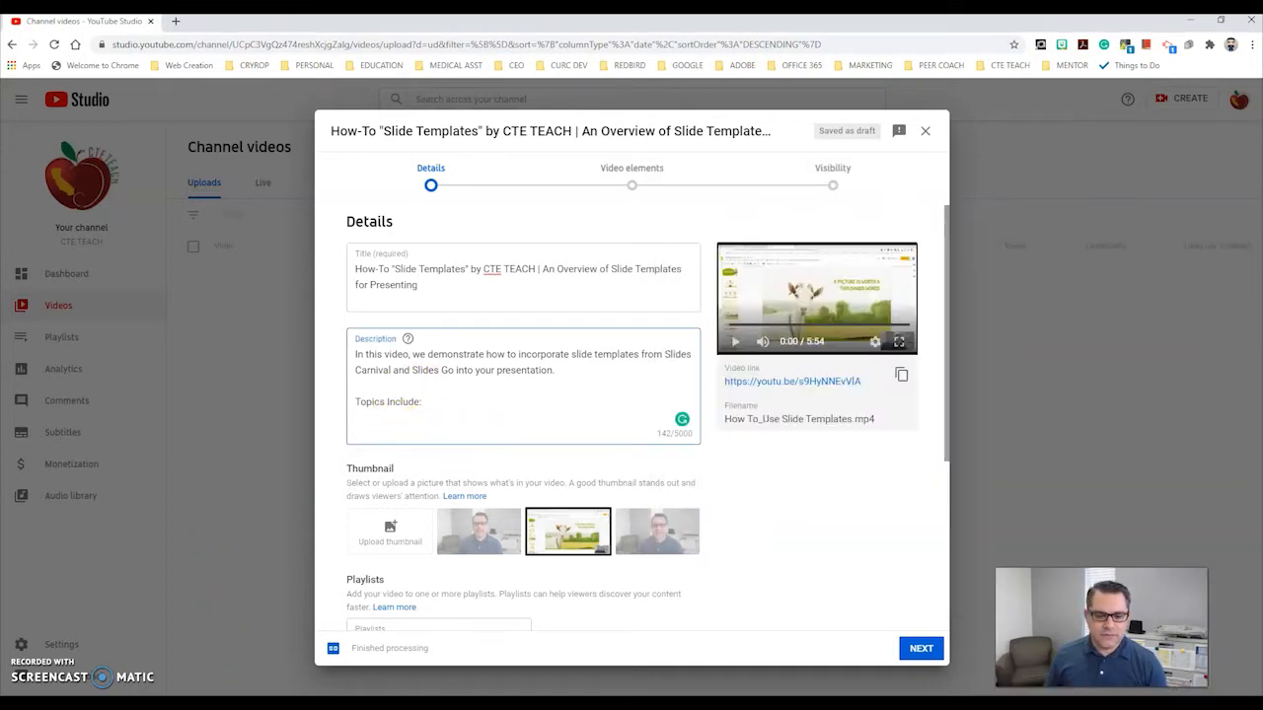
key("alt+Tab")
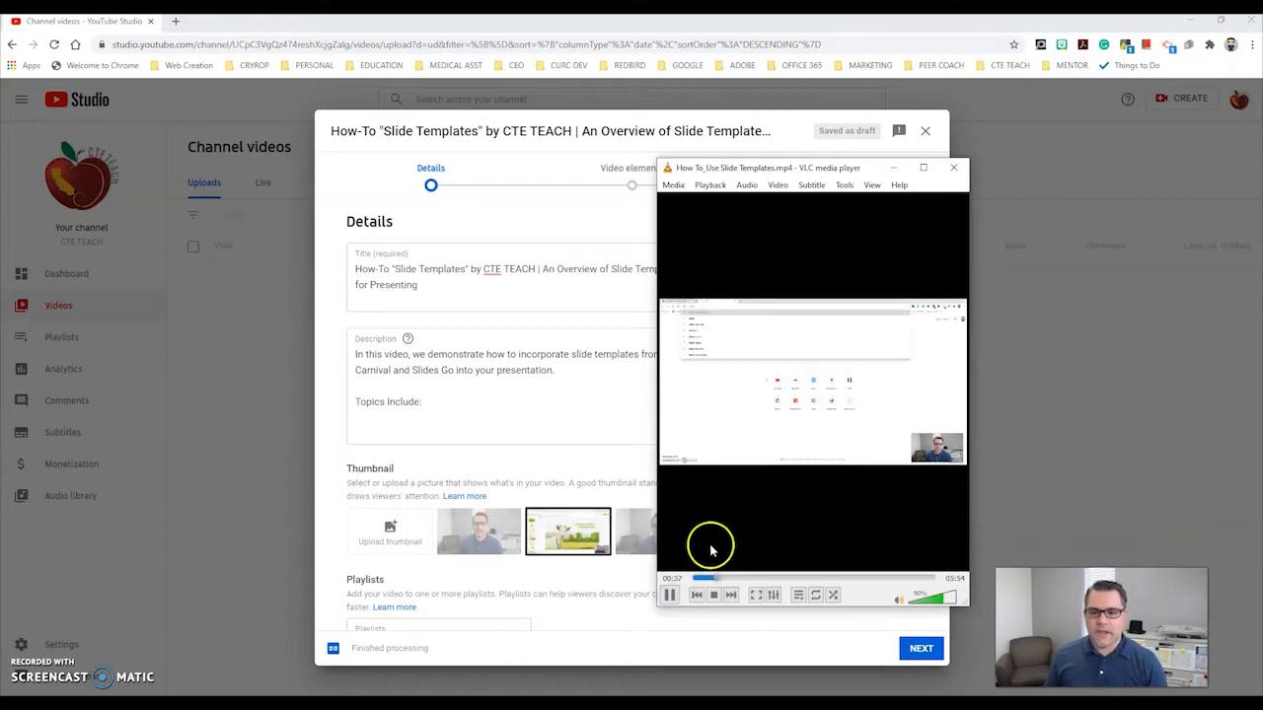
left_click(669, 595)
left_click(384, 424)
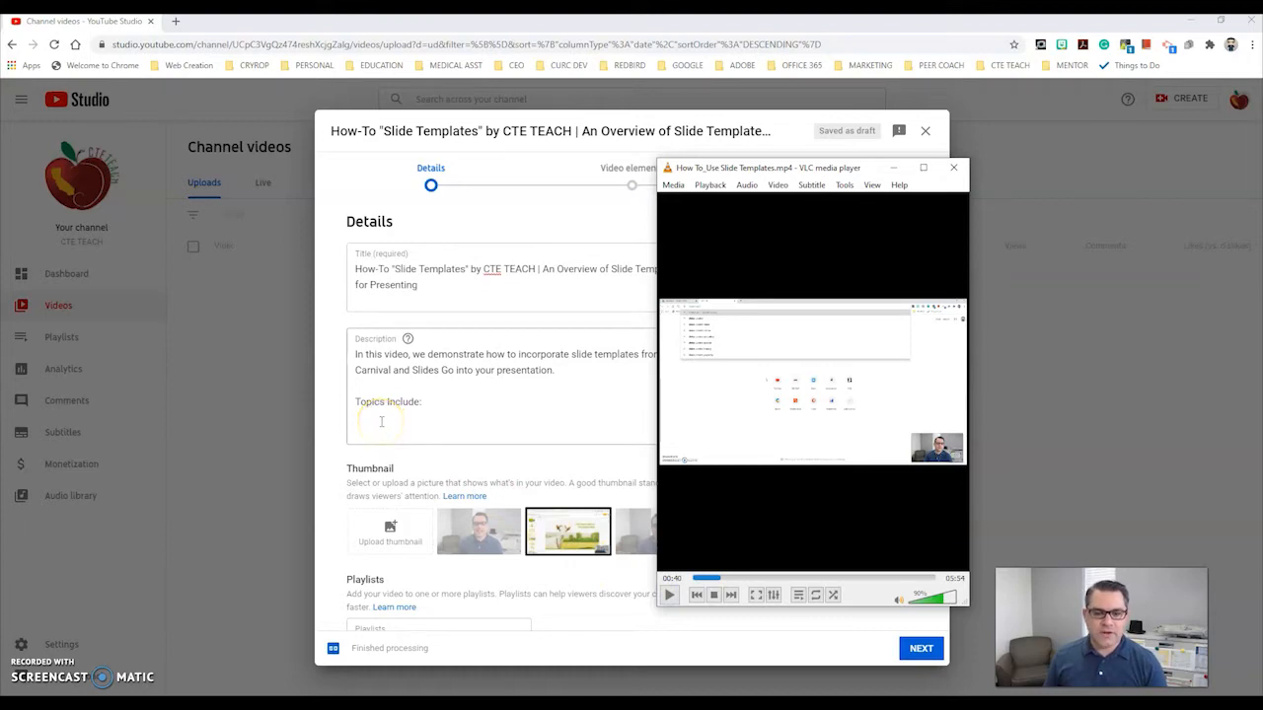
left_click(416, 444)
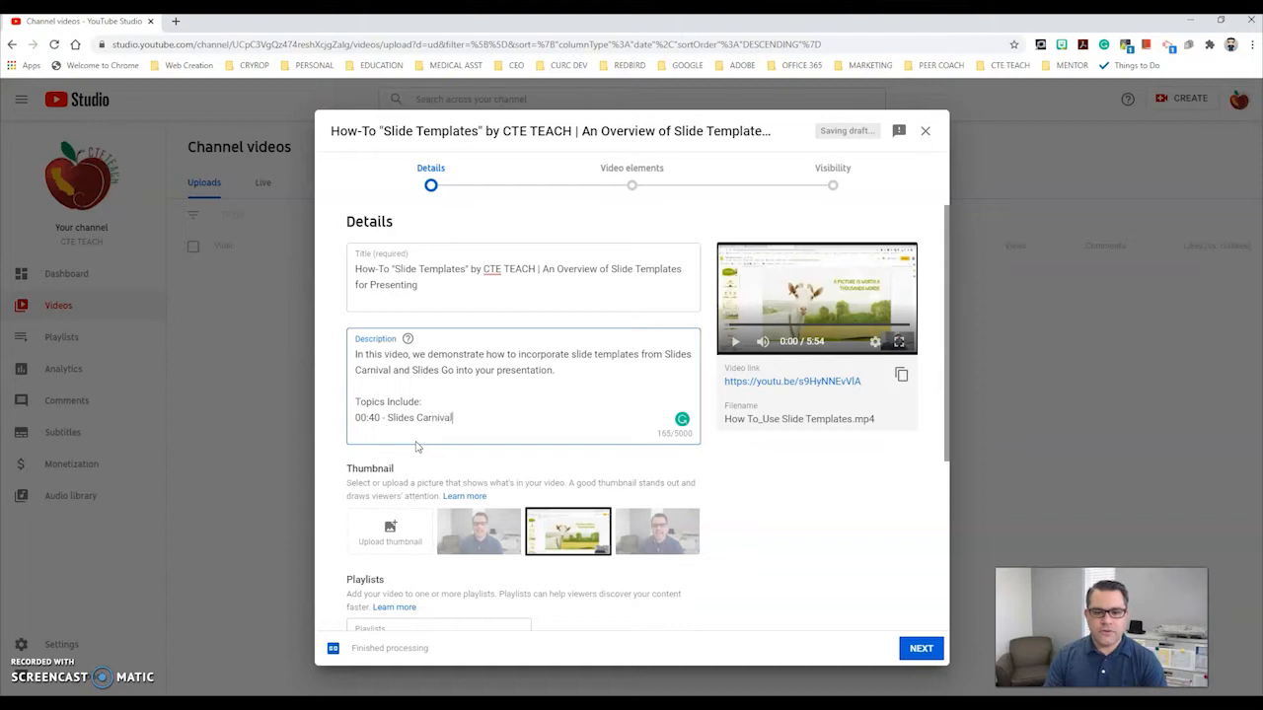
key("Return")
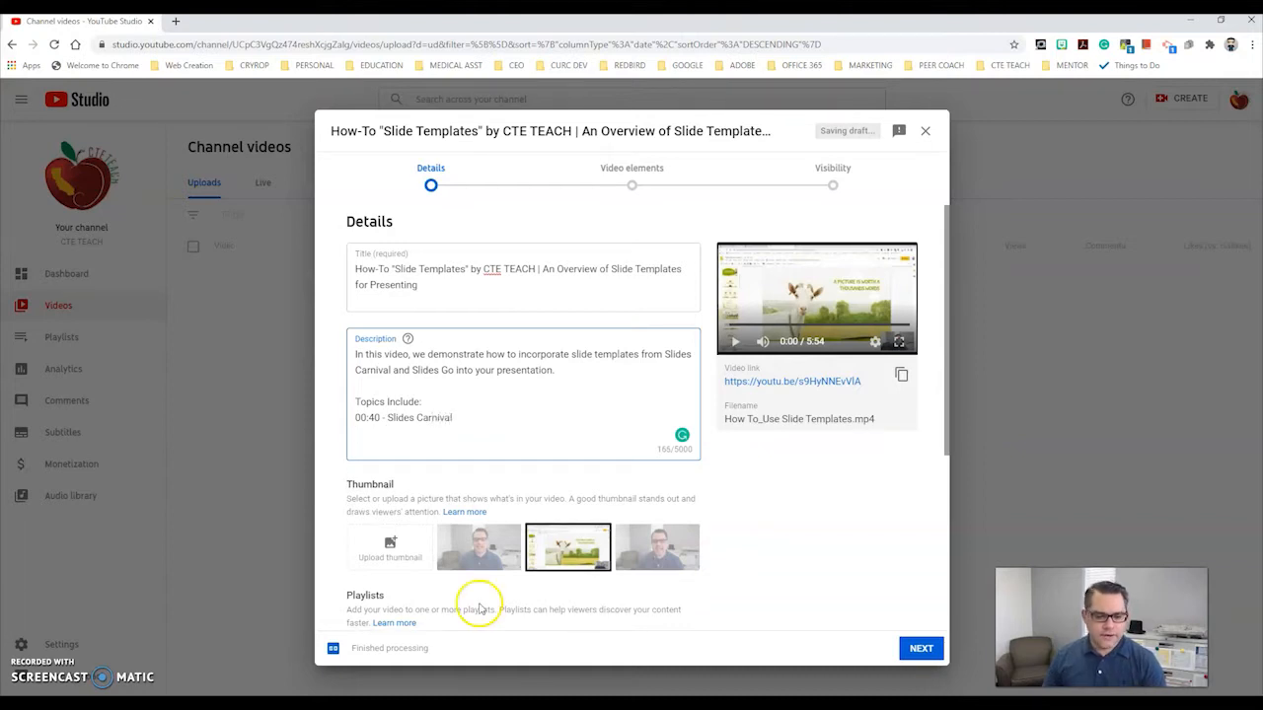
Switch to VLC, resume the video, skip ahead to the Slides Go segment and pause it at 01:07.
left_click(454, 704)
left_click(668, 595)
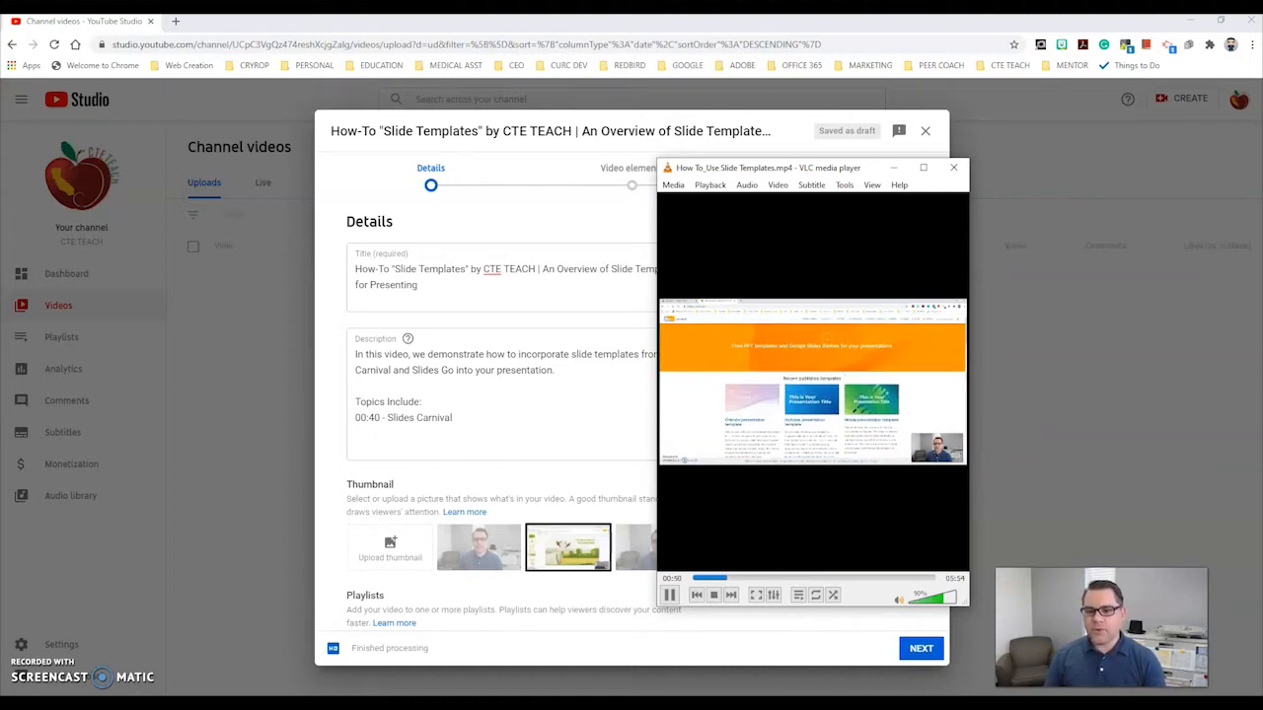
key("alt+Right")
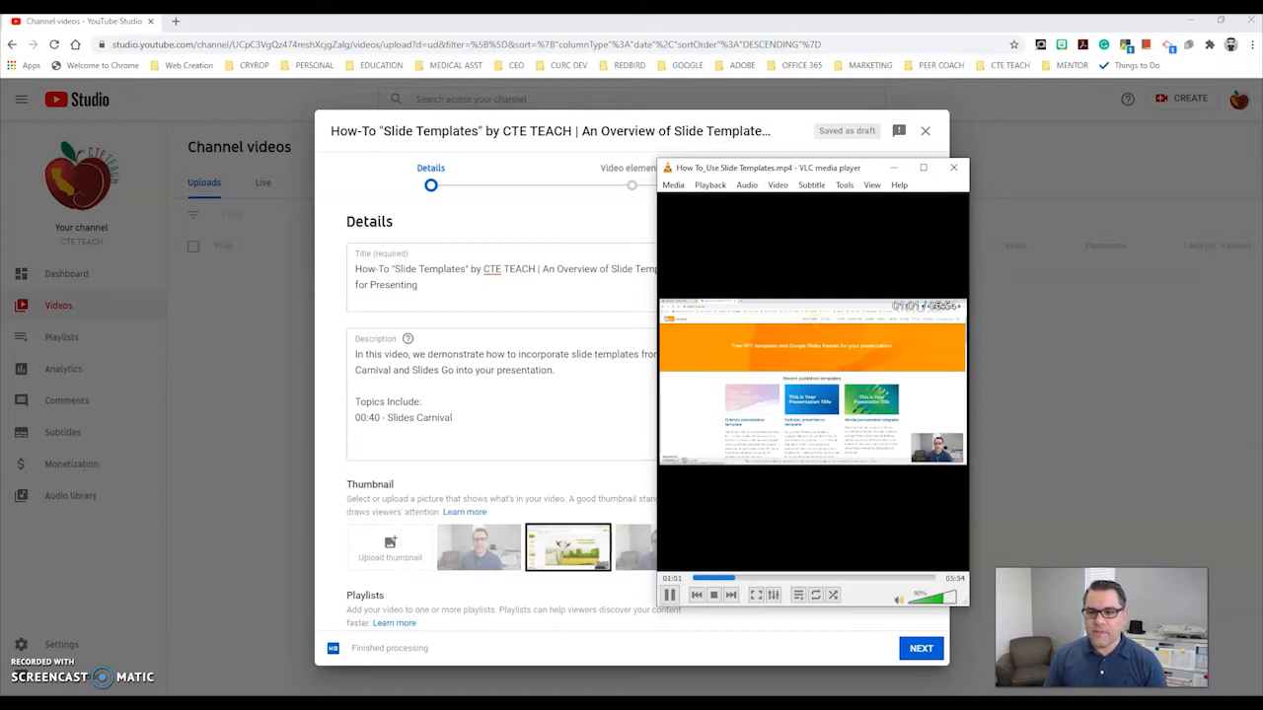
key("alt+Right")
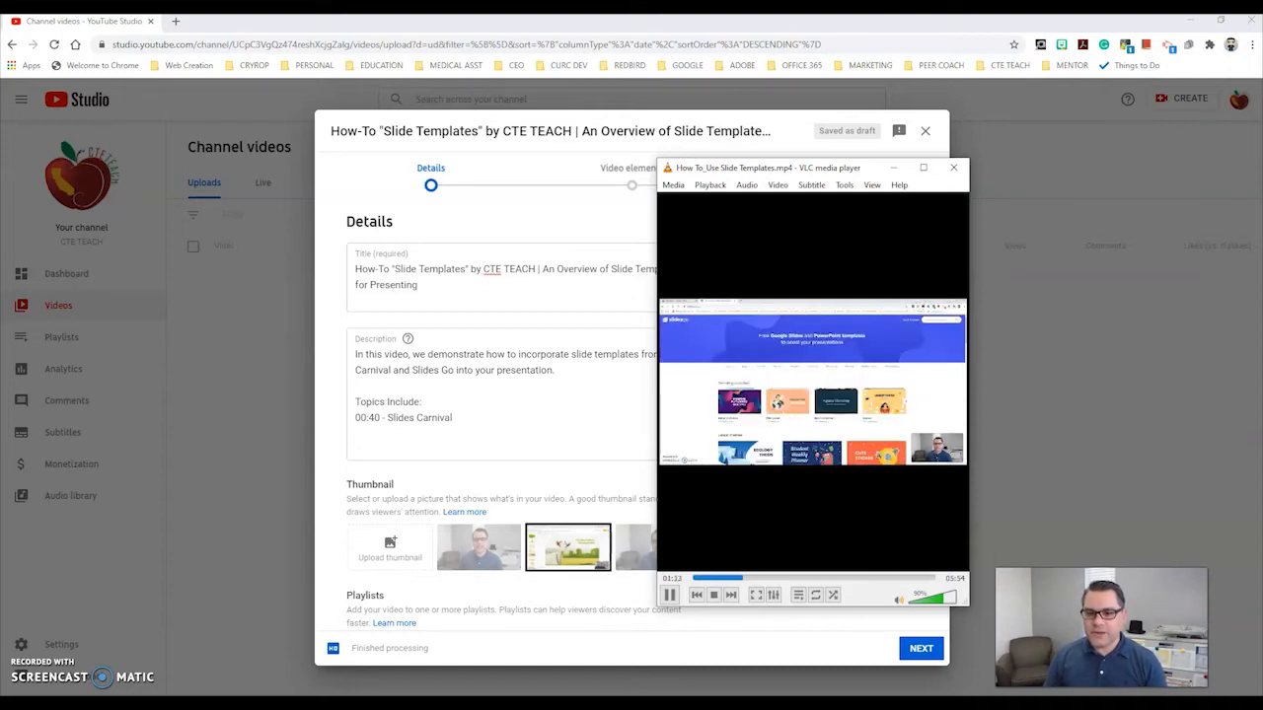
key("alt+Left")
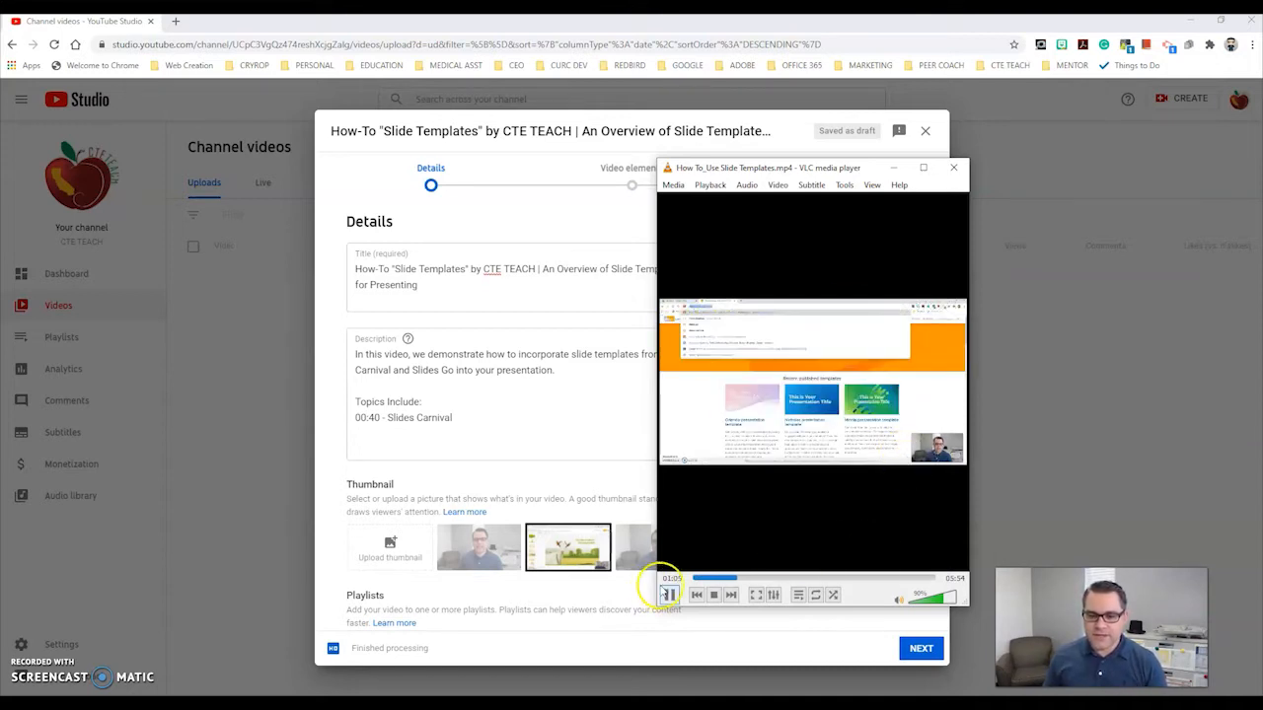
left_click(670, 595)
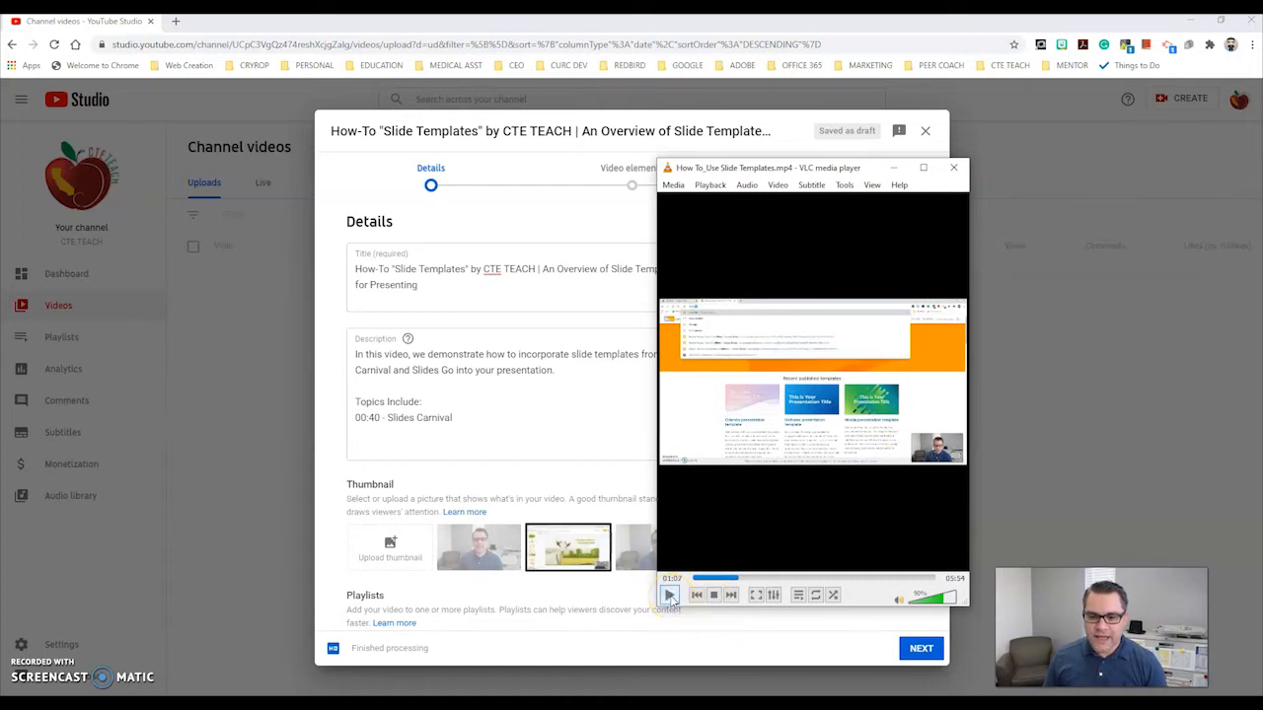
Add the topic line "01:07 - Slides Go" to the description, followed by a new line.
left_click(373, 436)
key("Return")
type("01:07 - Slides")
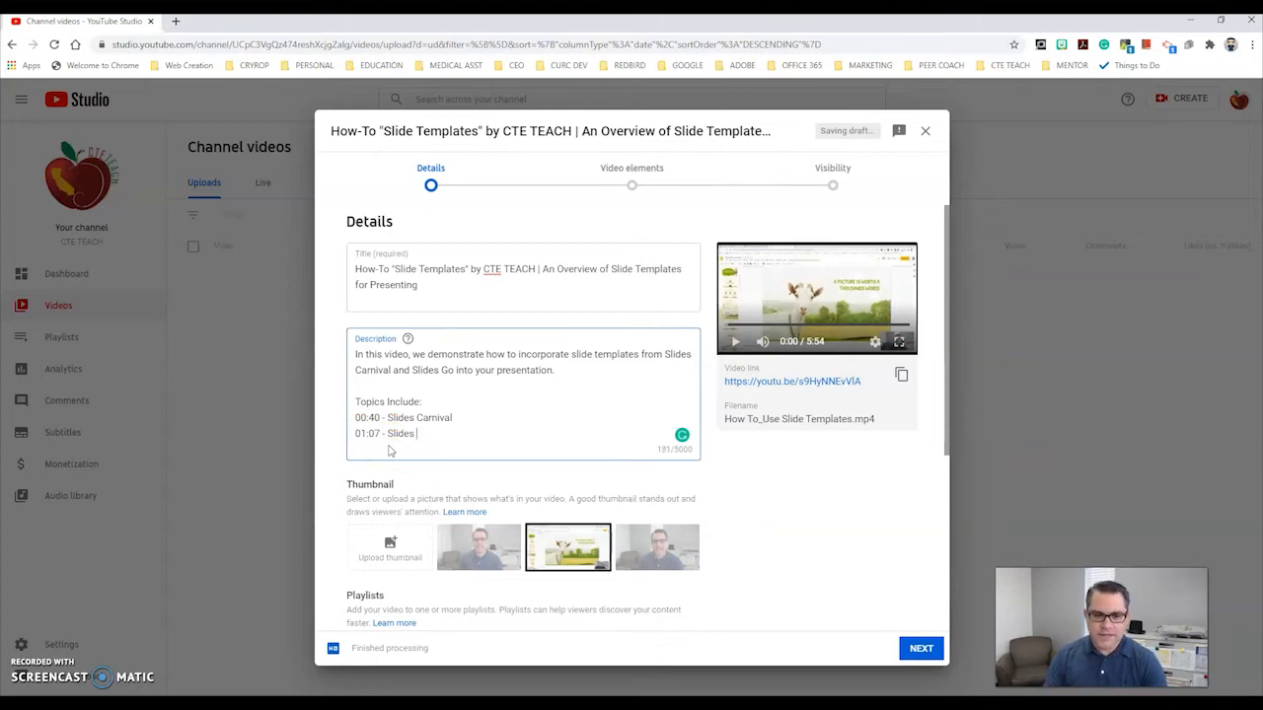
type(" Go")
key("Return")
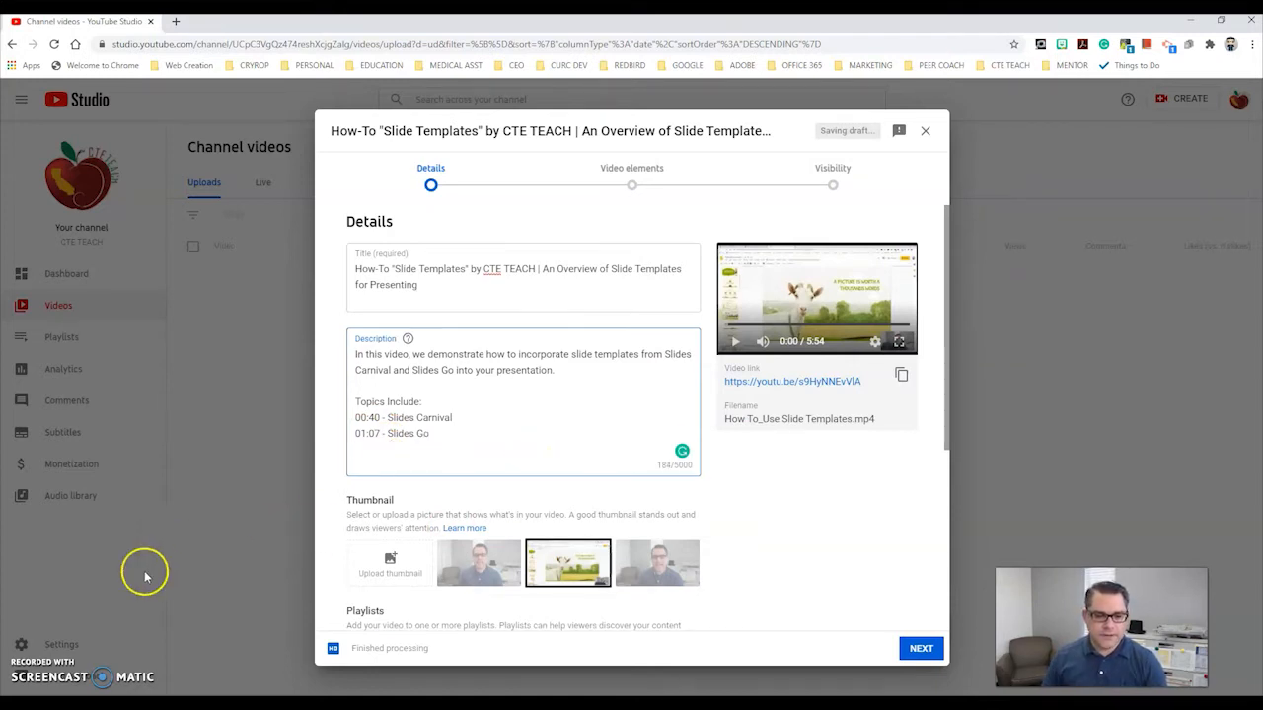
Return to VLC, pause the video near its end at 05:48 and close the player.
left_click(642, 682)
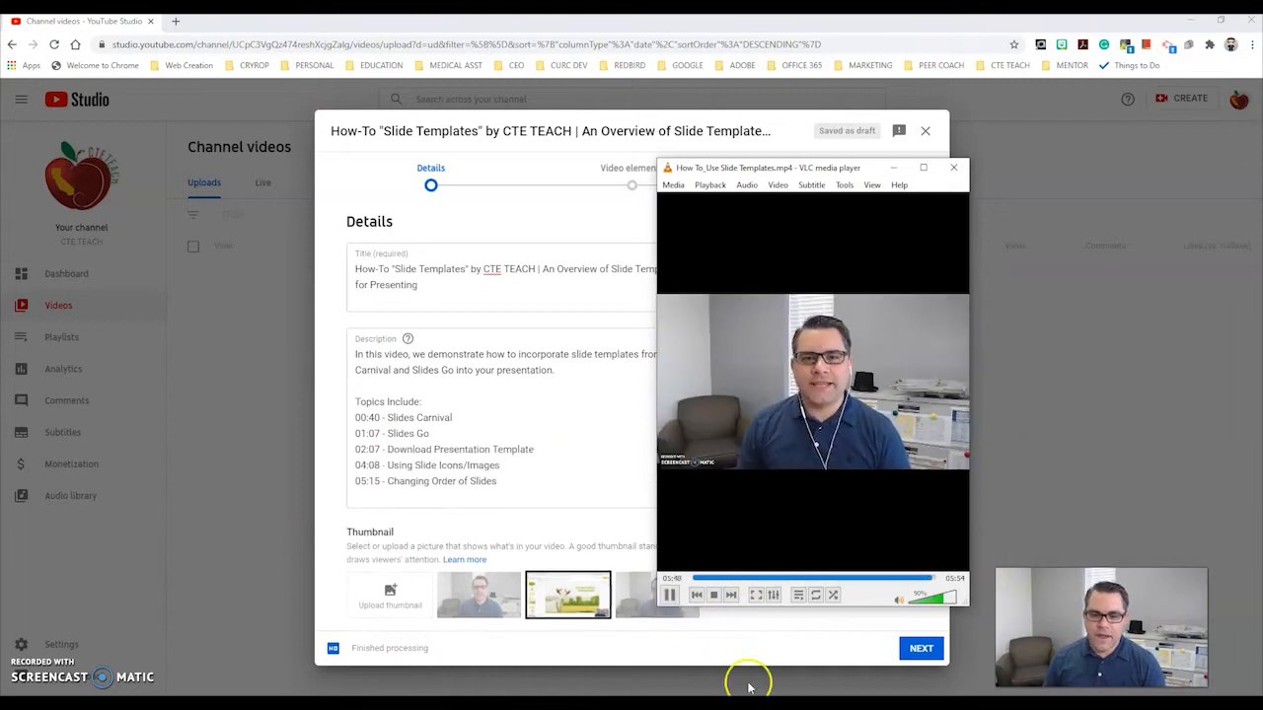
left_click(669, 595)
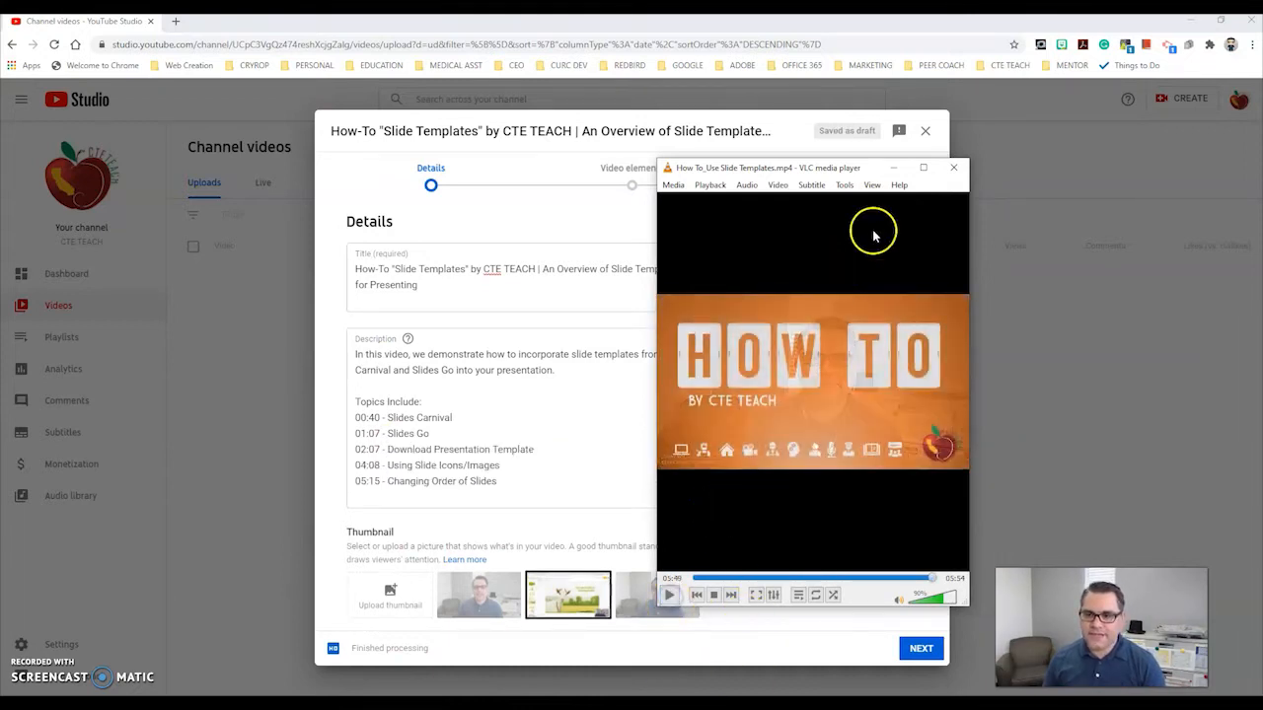
left_click(953, 167)
left_click(539, 473)
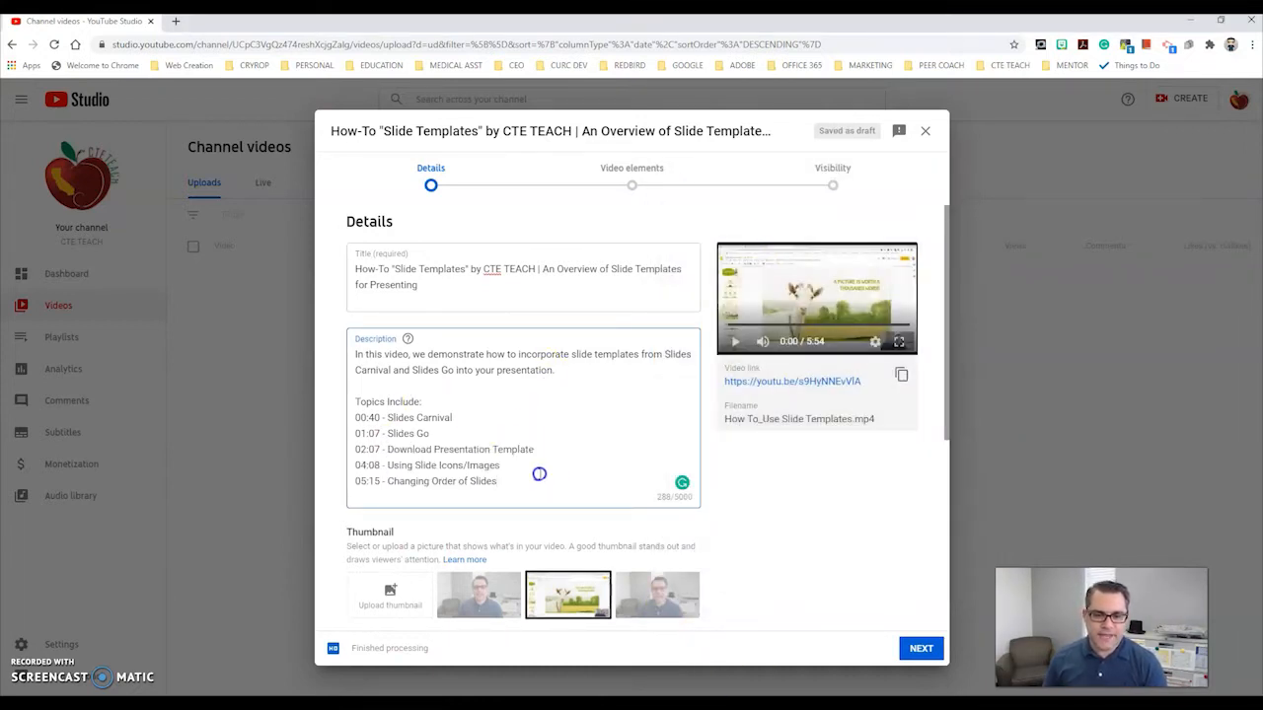
key("Return")
key("Return")
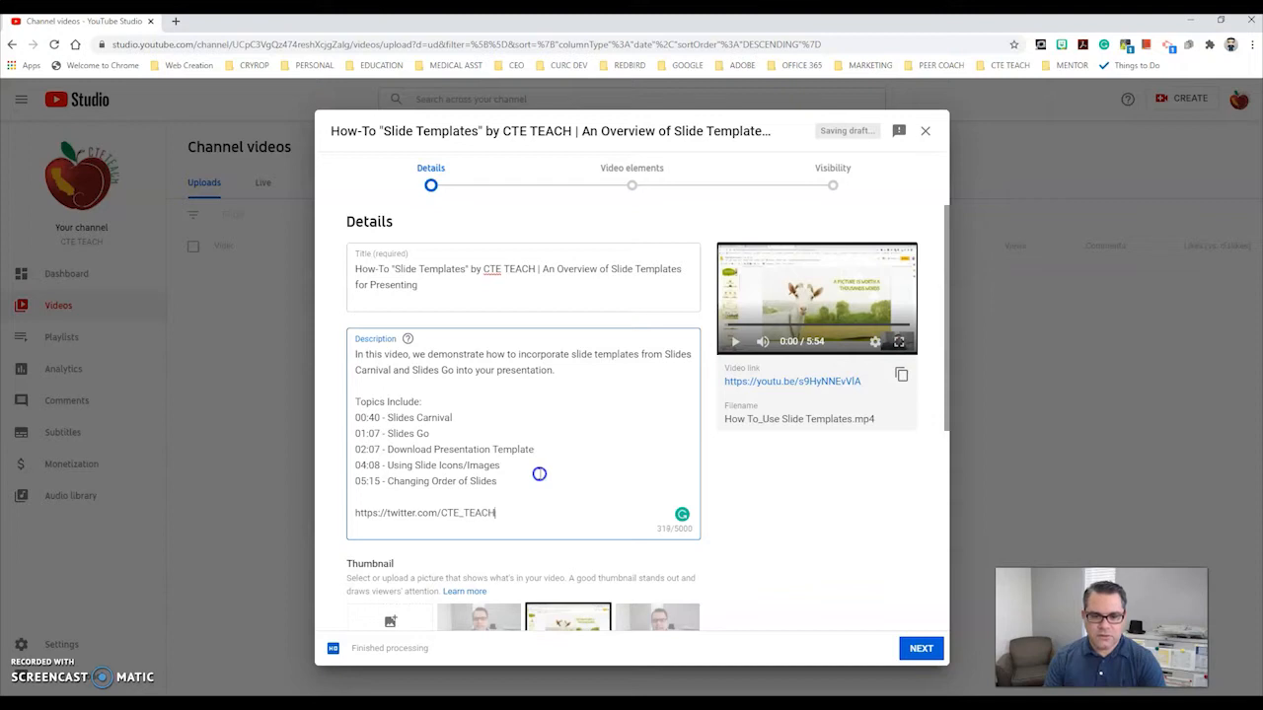
key("Return")
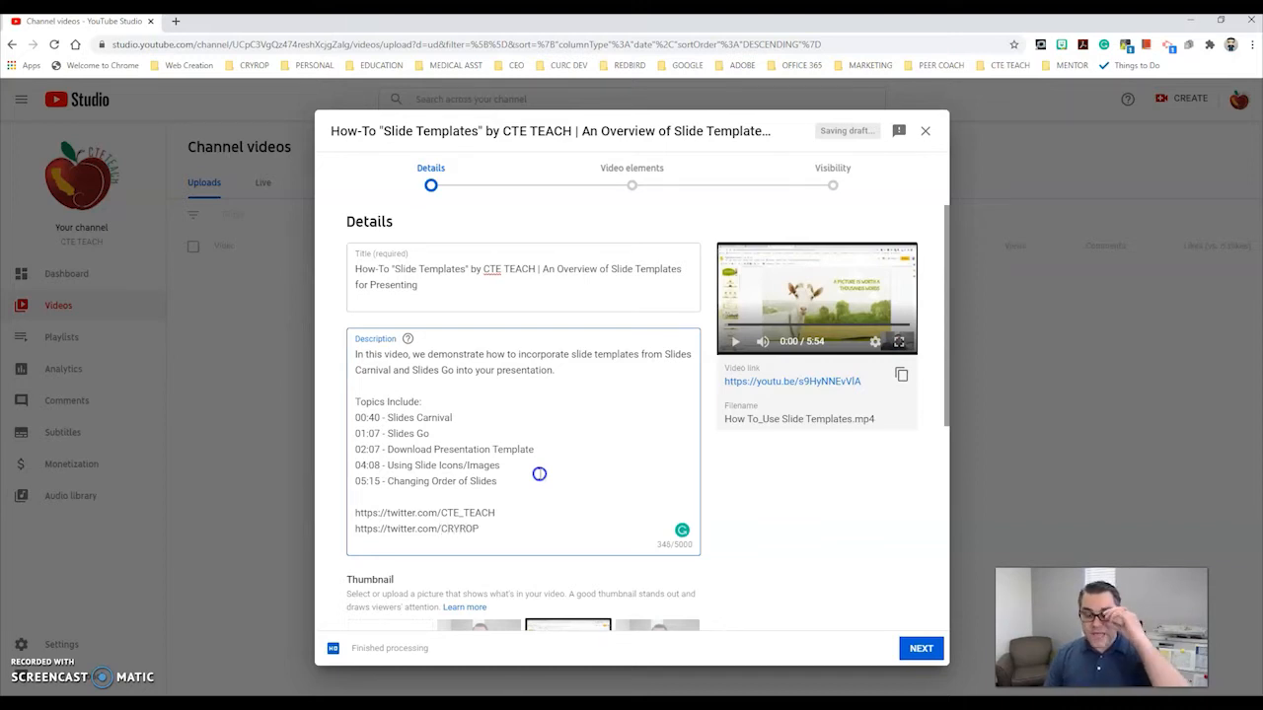
Play How To_Use Slide Templates from File Explorer in VLC and pause it on the title frame at 00:02.
scroll(543, 483, "down", 2)
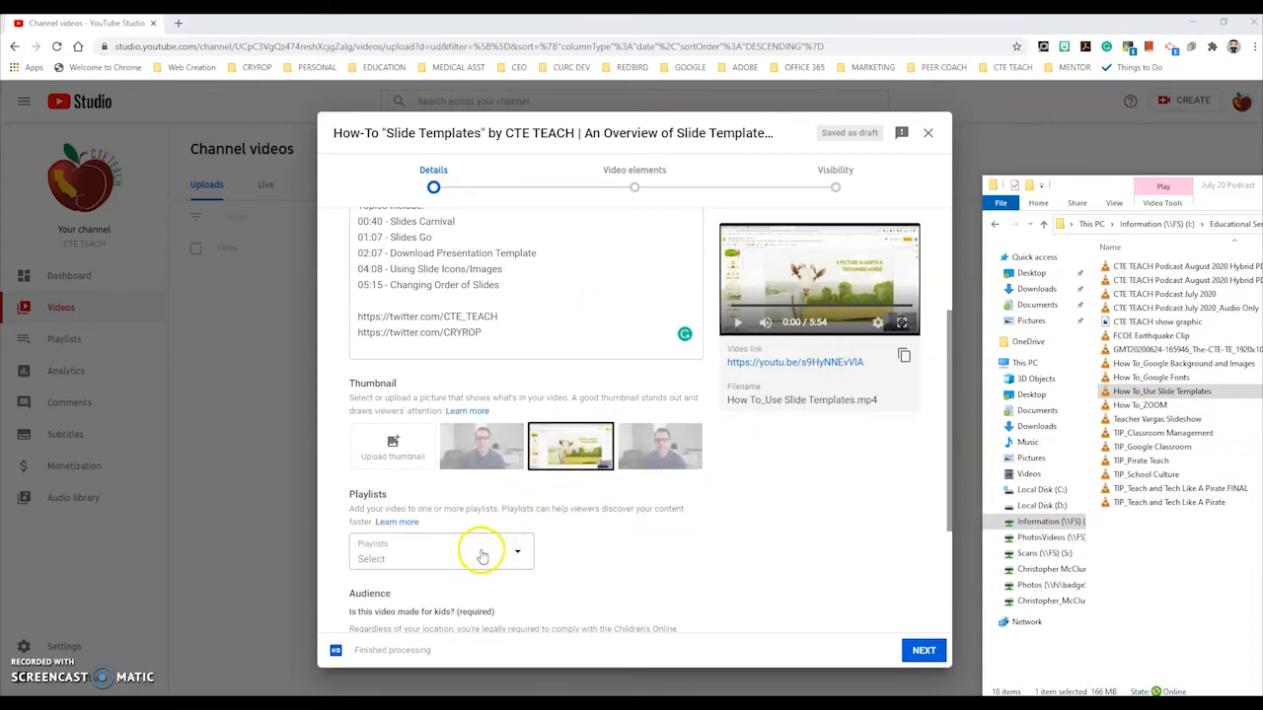
double_click(1151, 395)
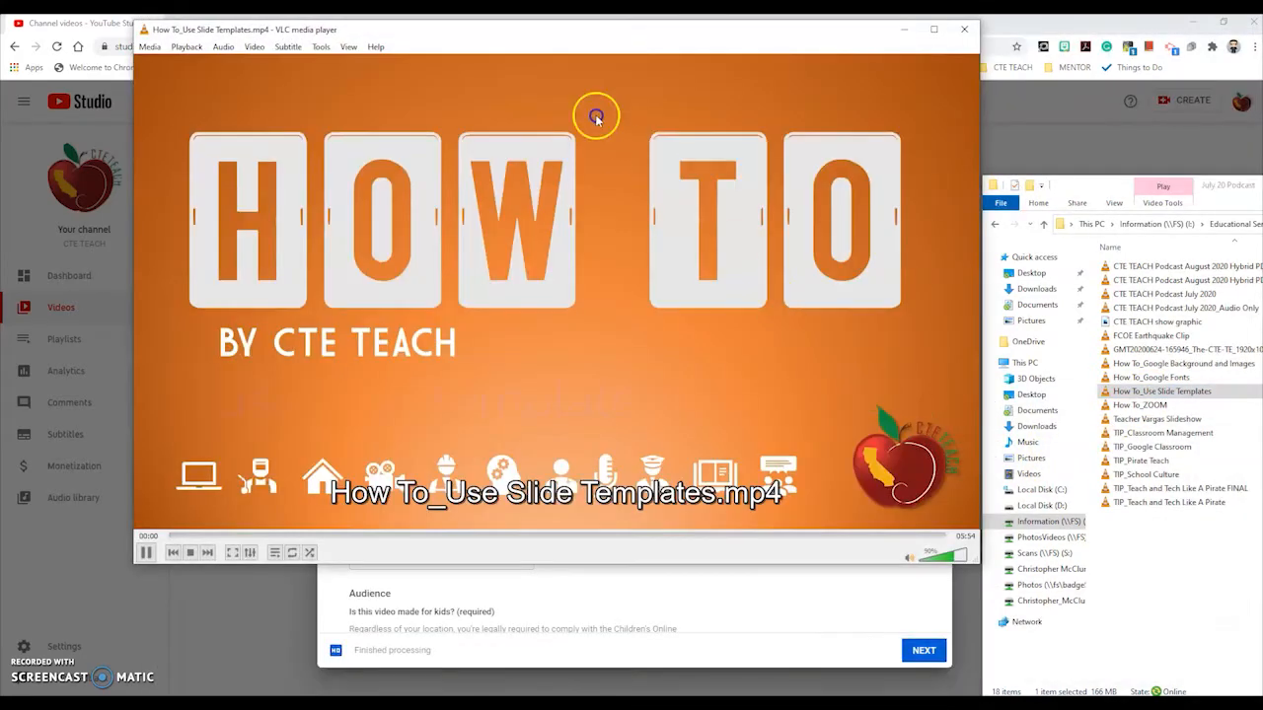
left_click(144, 553)
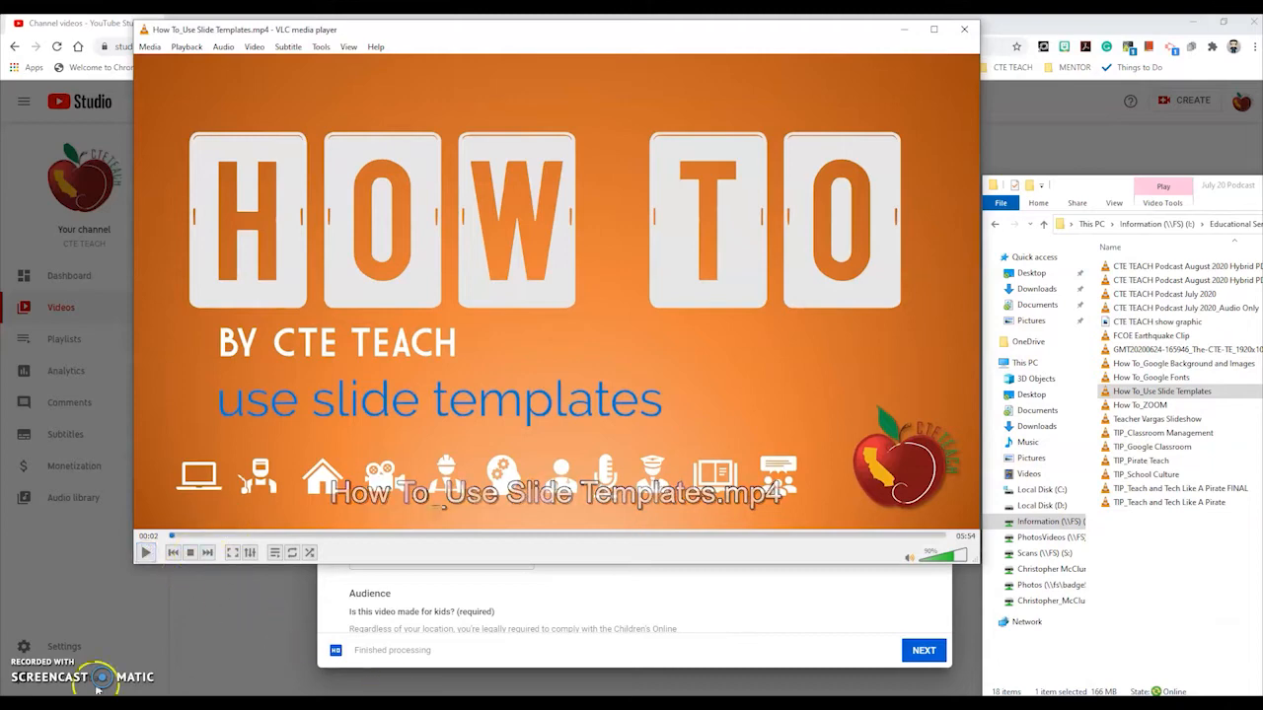
Switch to Snip & Sketch and capture a rectangular snip of the full "How To" title frame in VLC.
left_click(17, 706)
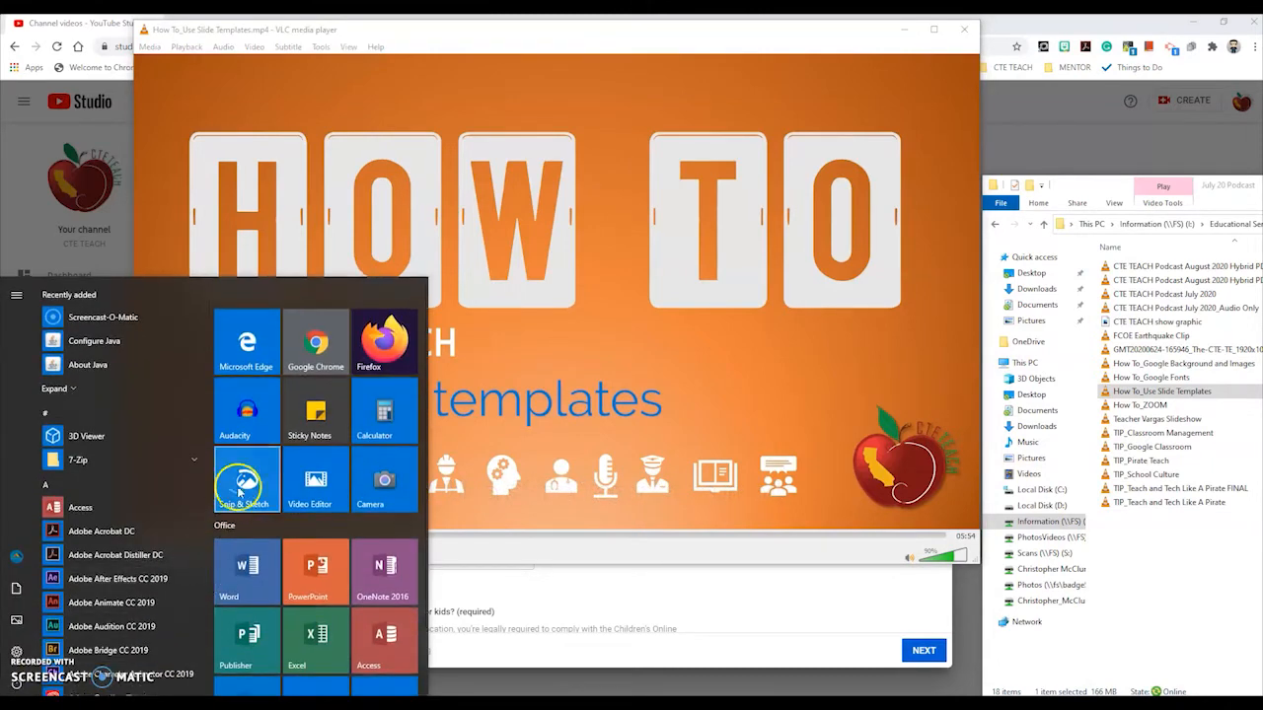
left_click(247, 481)
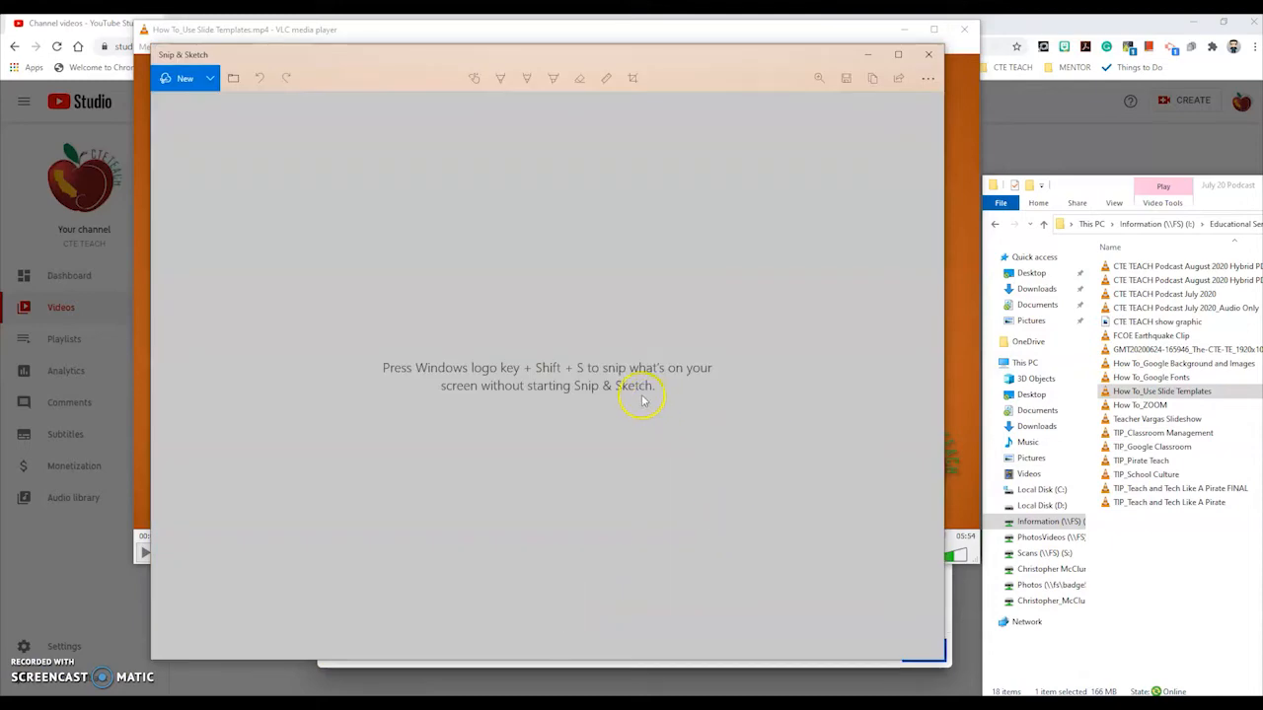
left_click(184, 83)
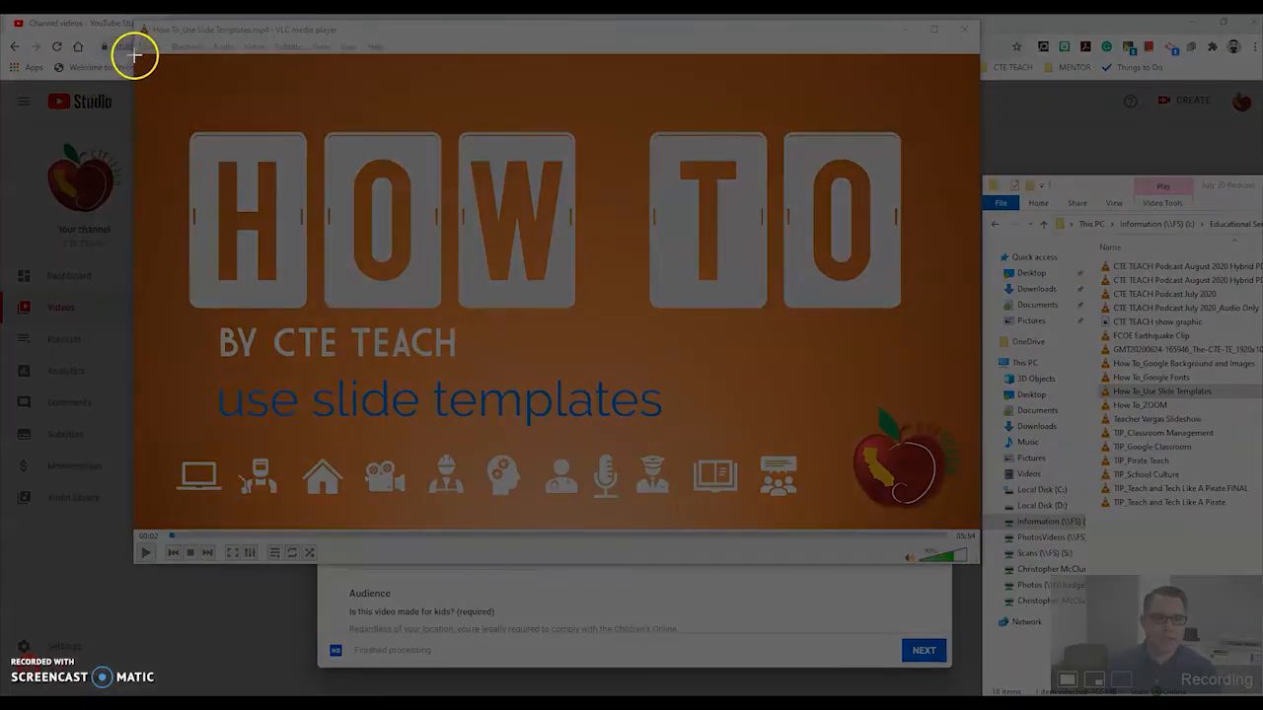
mouse_move(135, 54)
left_mouse_down()
mouse_move(194, 105)
mouse_move(784, 440)
mouse_move(979, 528)
left_mouse_up()
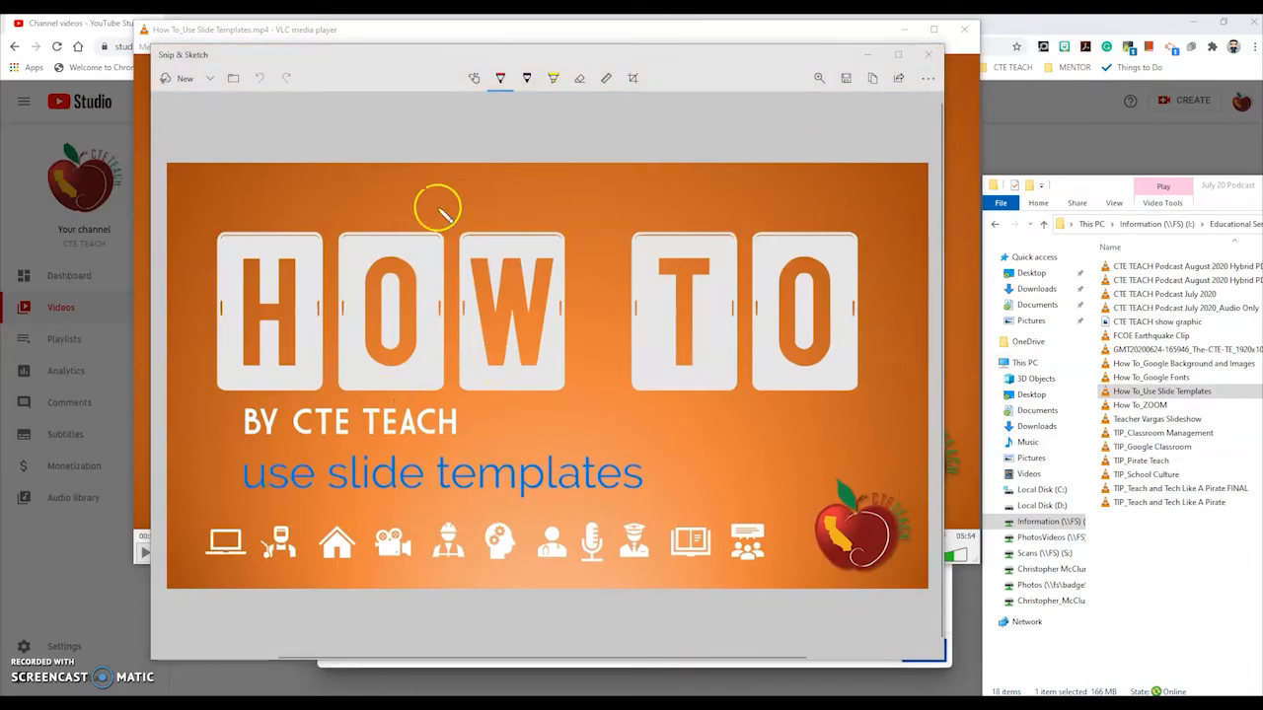
Save the snip as a PNG named "How to Presentation Template" in CTE TEACH 2020-21 Media and close Snip & Sketch.
left_click(846, 79)
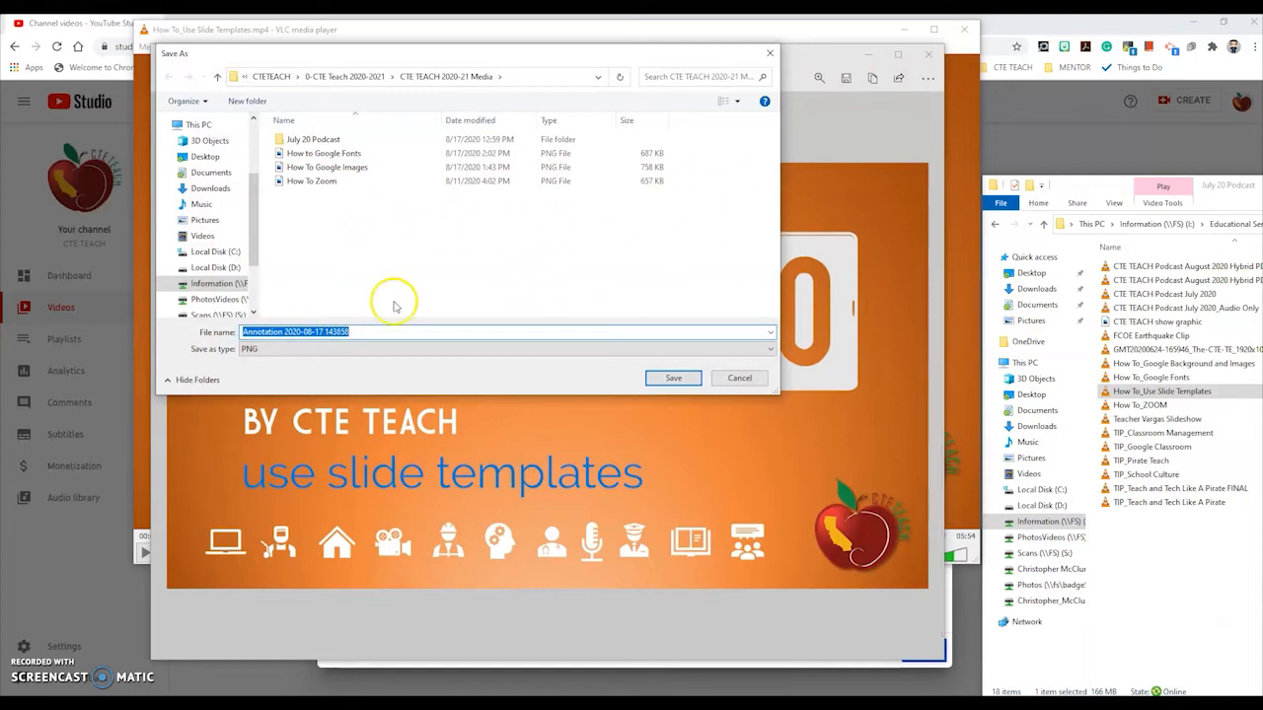
type("How")
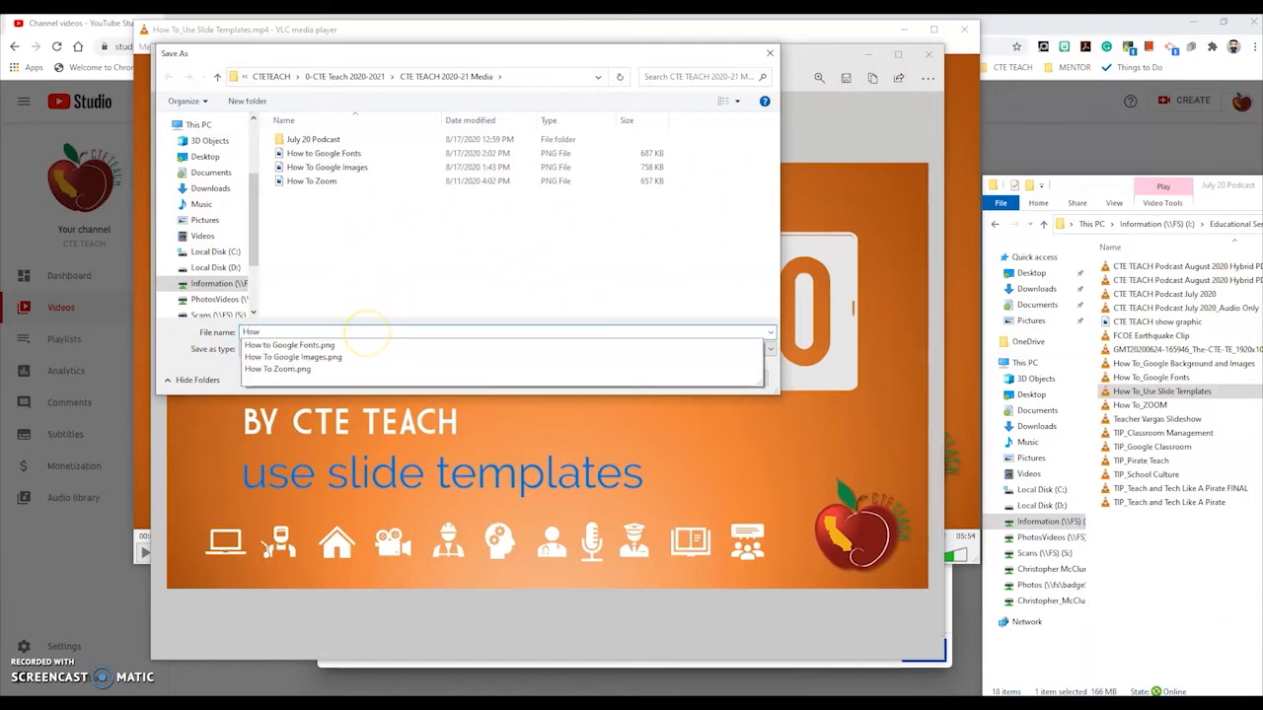
type(" to Presentation Template")
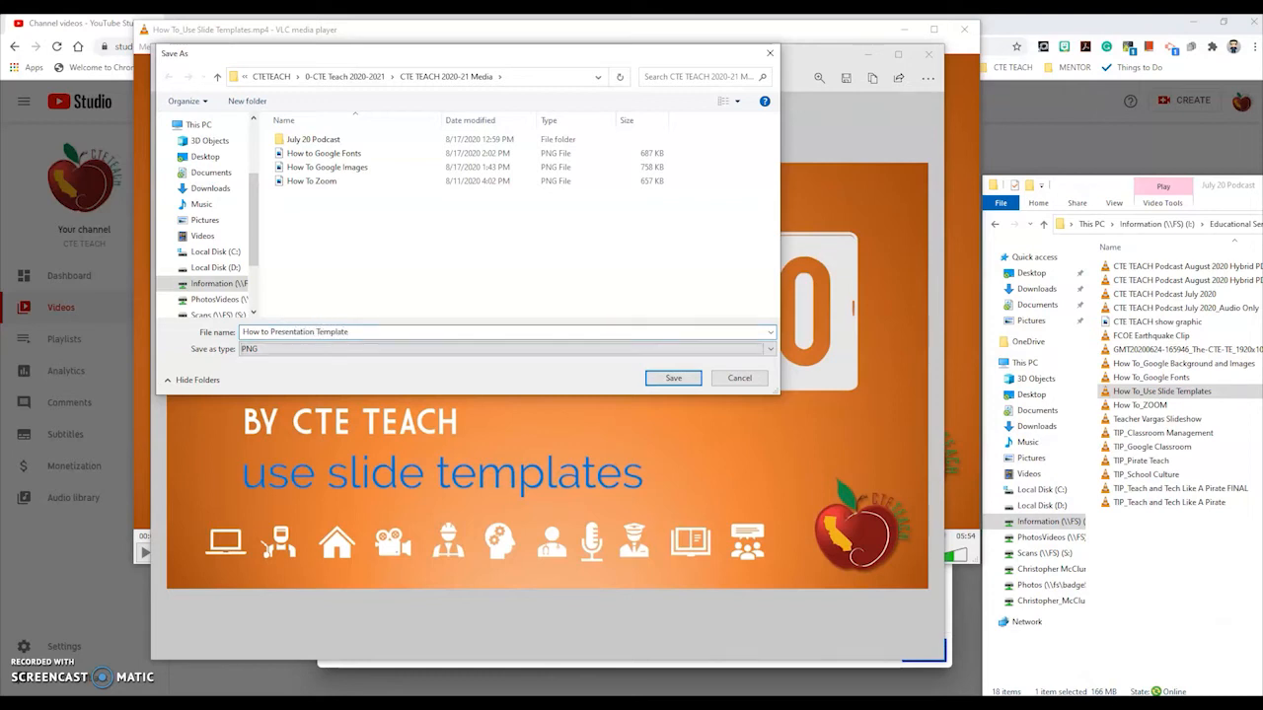
left_click(672, 379)
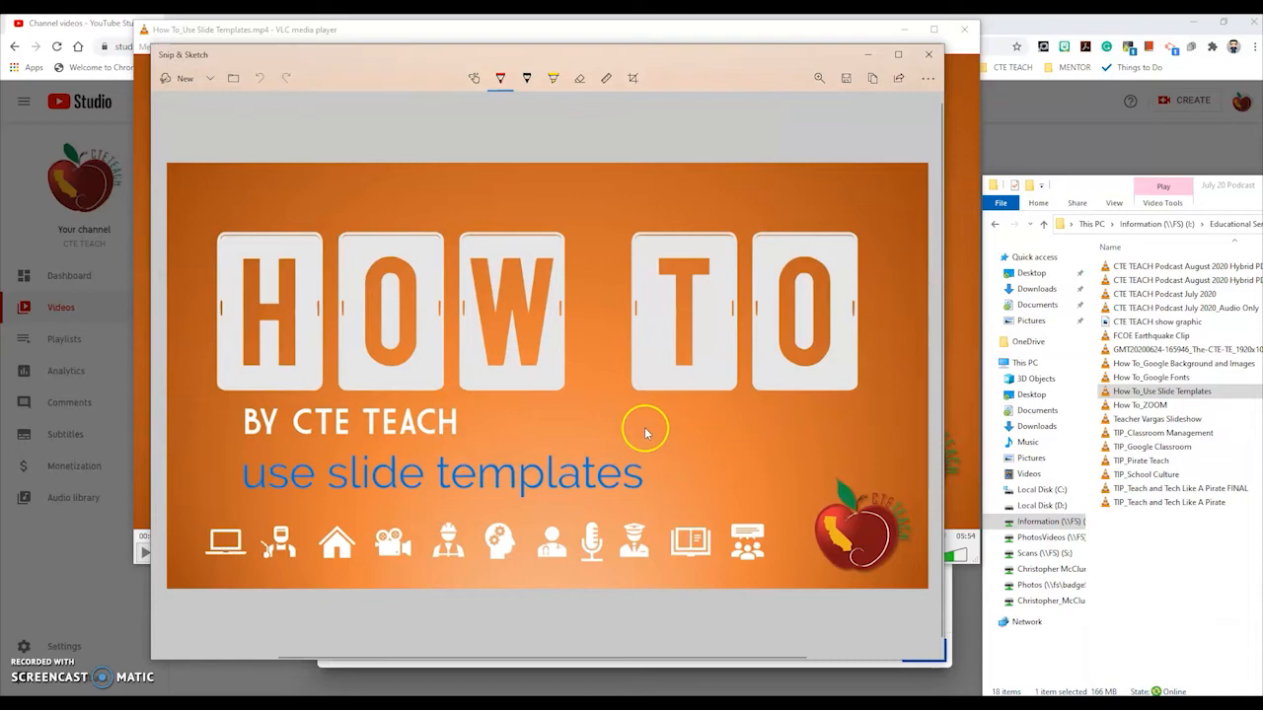
left_click(928, 54)
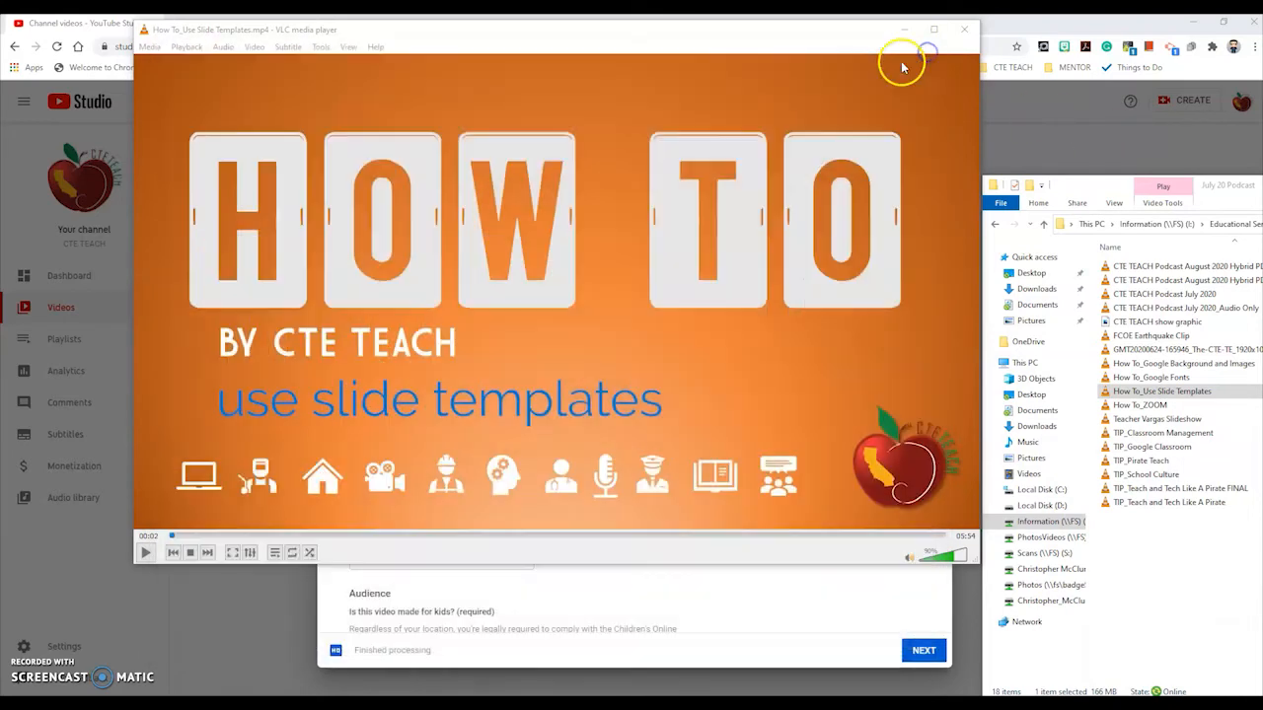
Minimize VLC and upload How to Presentation Template as the video's custom thumbnail.
left_click(907, 35)
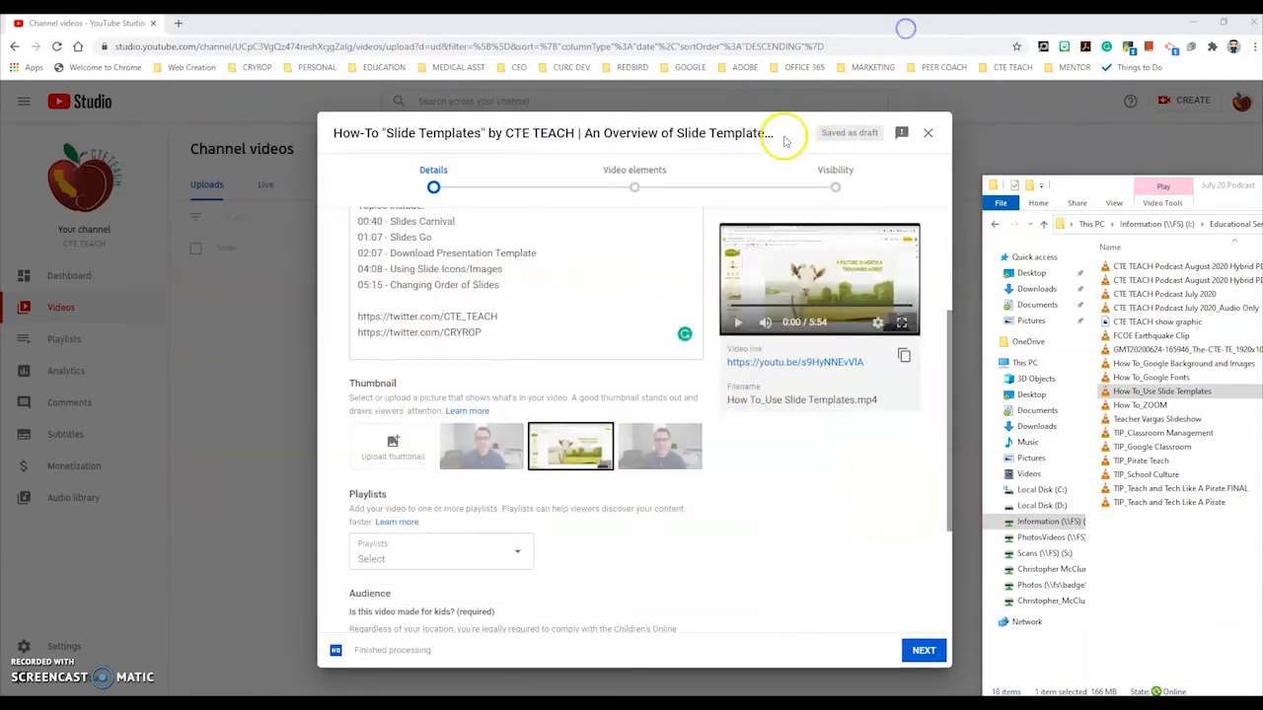
left_click(395, 446)
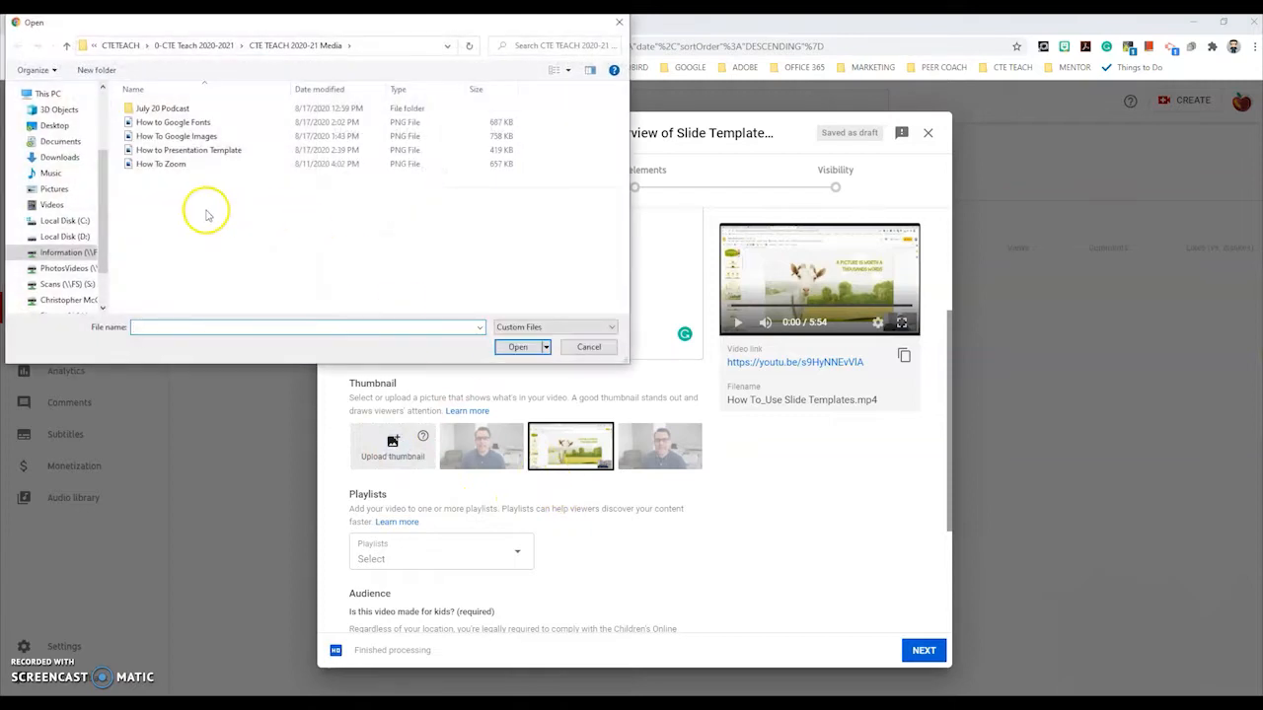
left_click(175, 151)
left_click(517, 348)
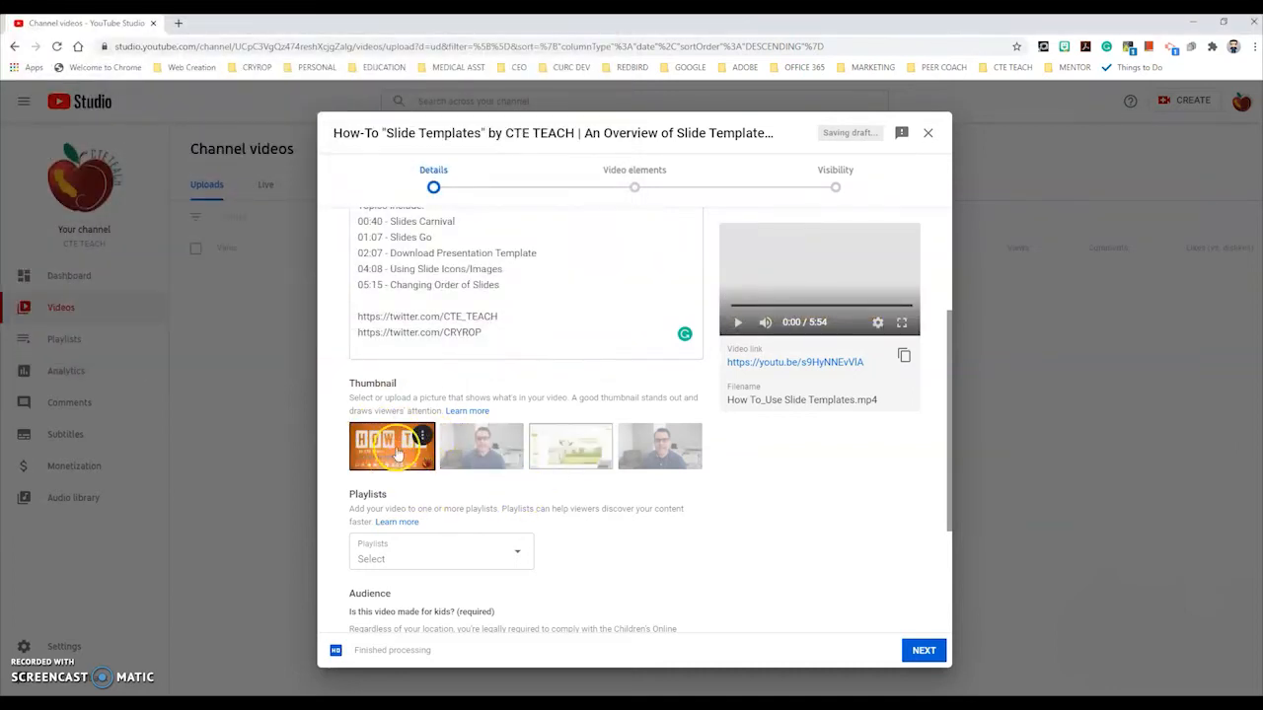
Add the video to the How-To playlist.
scroll(785, 523, "down", 2)
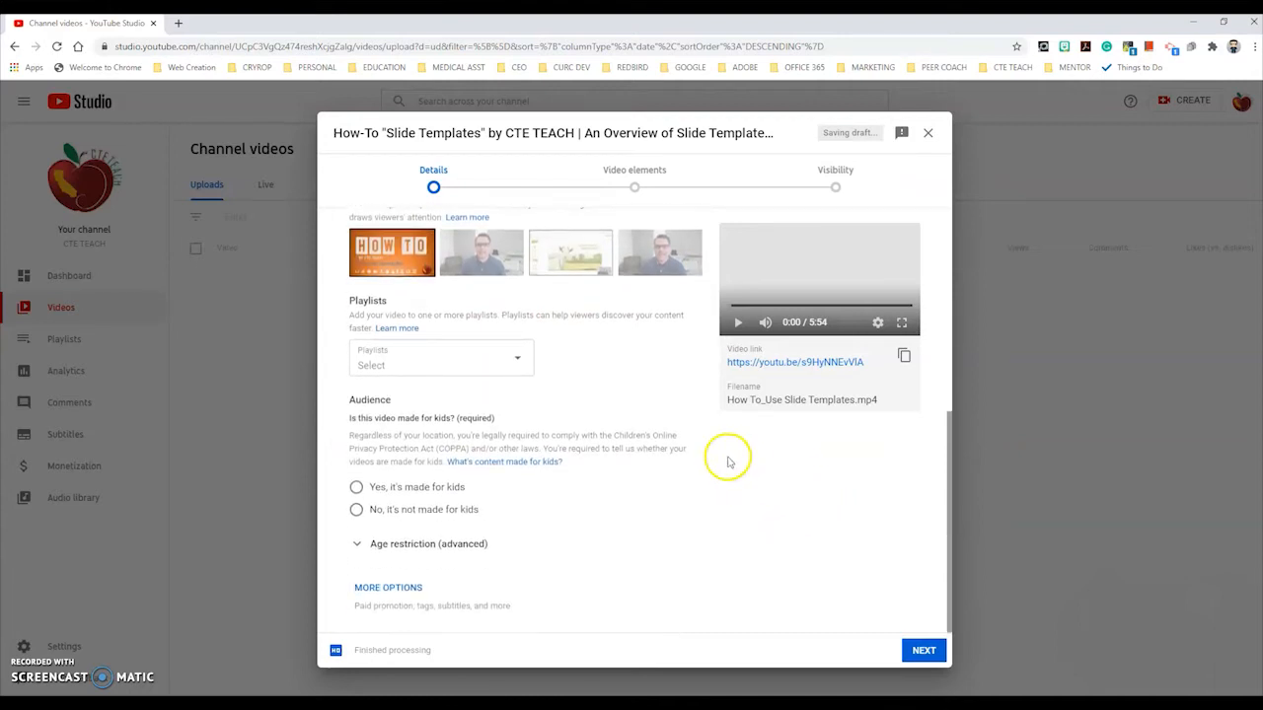
left_click(516, 363)
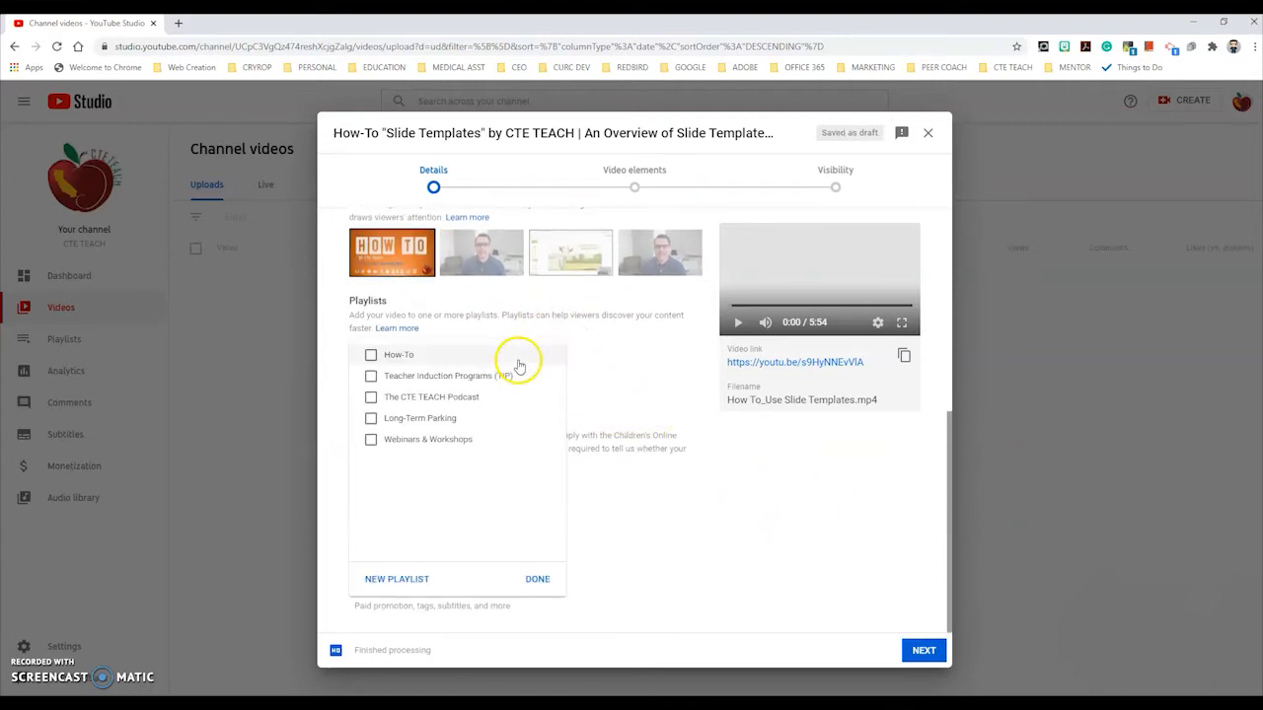
left_click(371, 354)
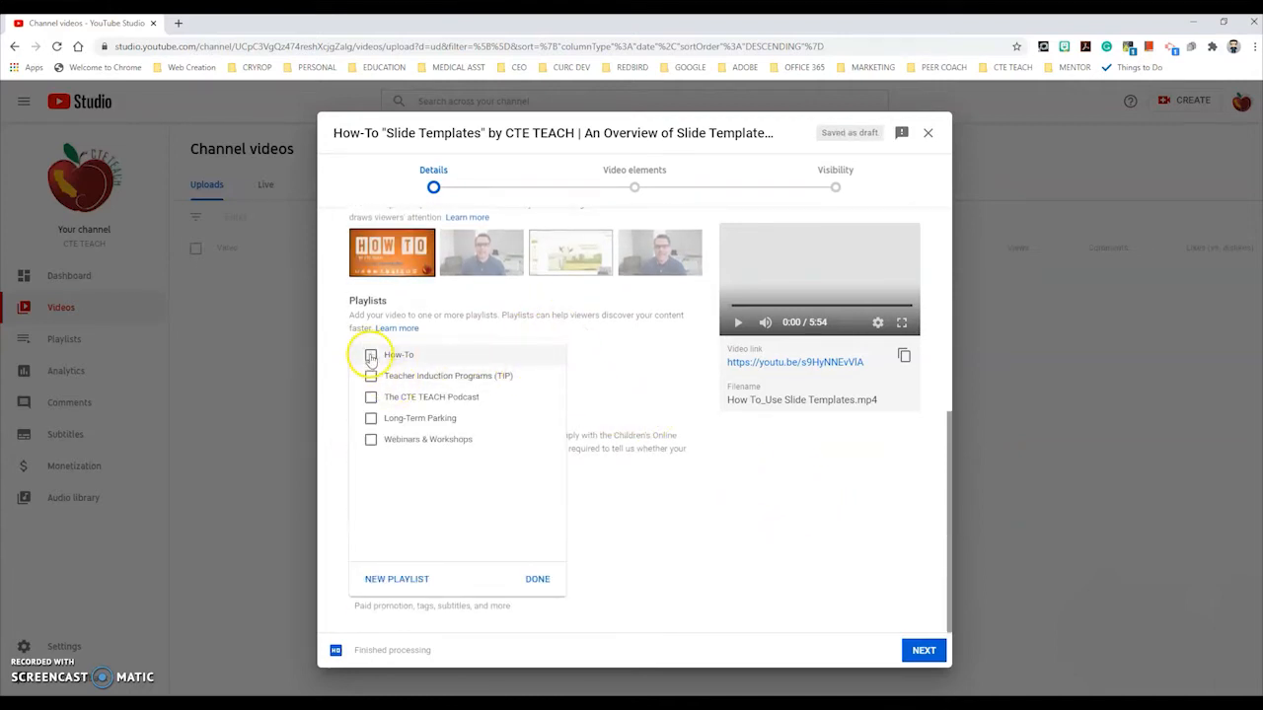
left_click(538, 579)
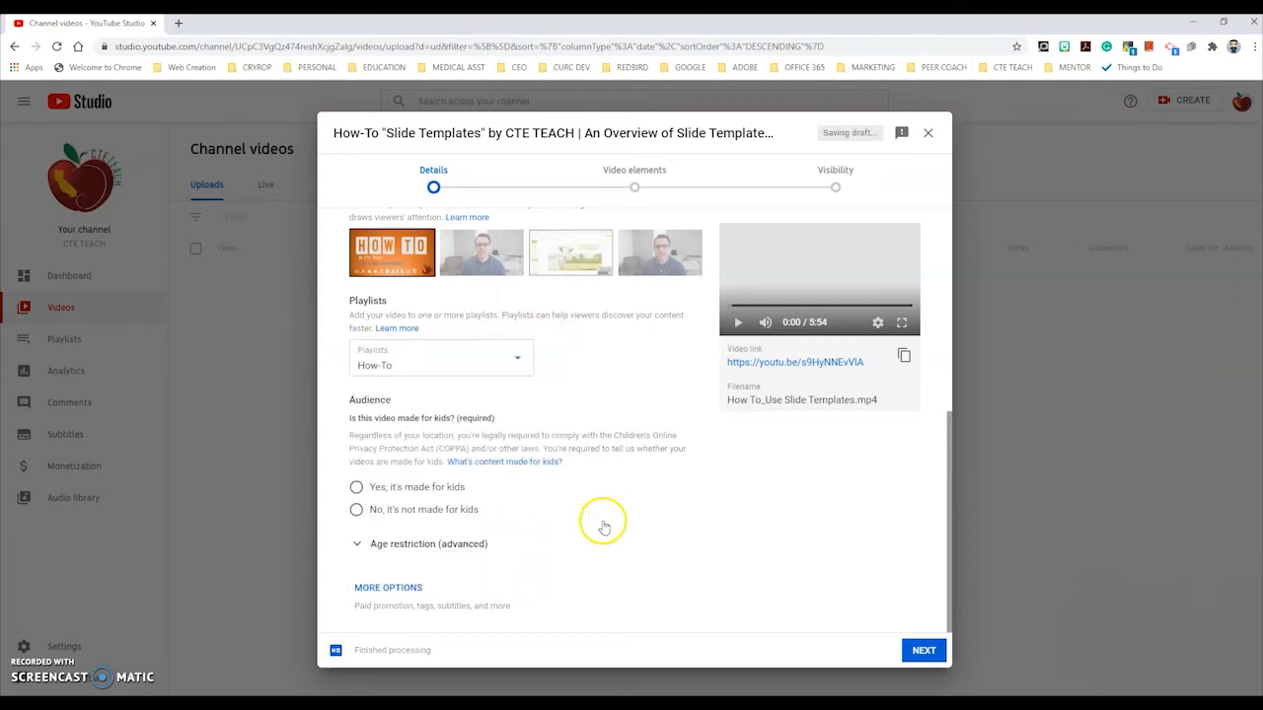
Mark the video as not made for kids and check its age restriction options.
left_click(356, 509)
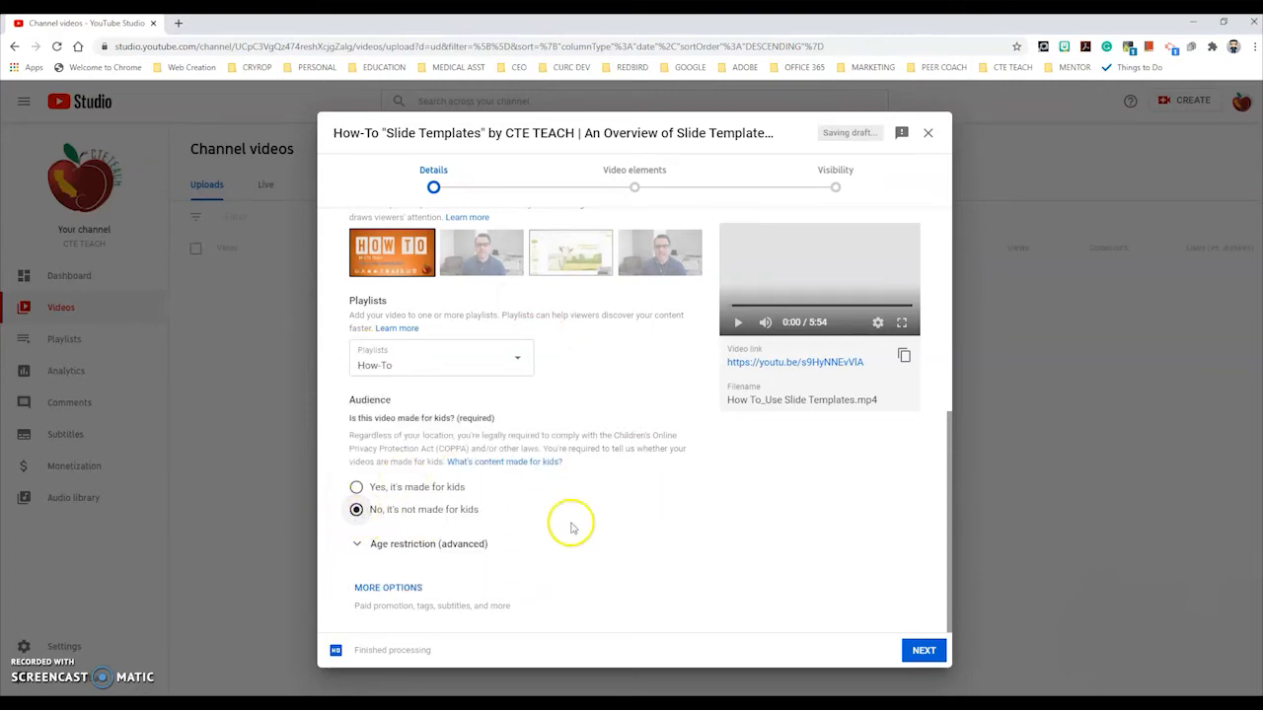
left_click(358, 544)
scroll(641, 545, "down", 2)
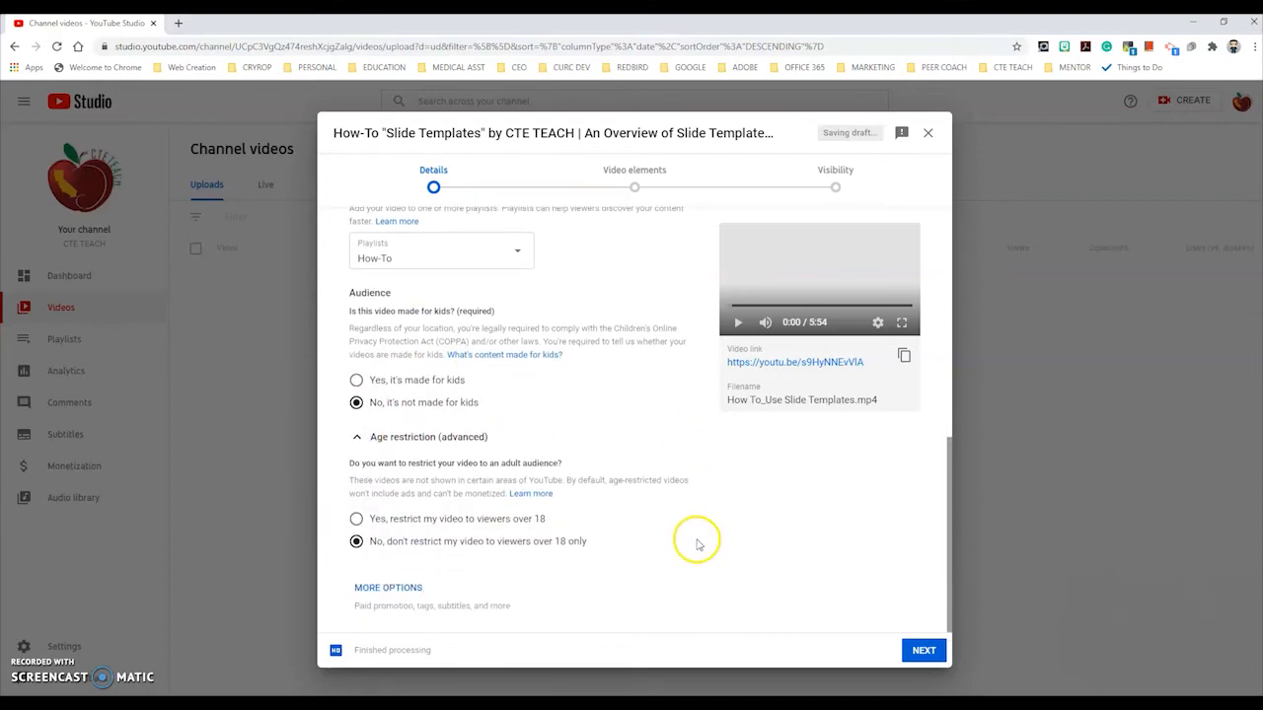
left_click(357, 436)
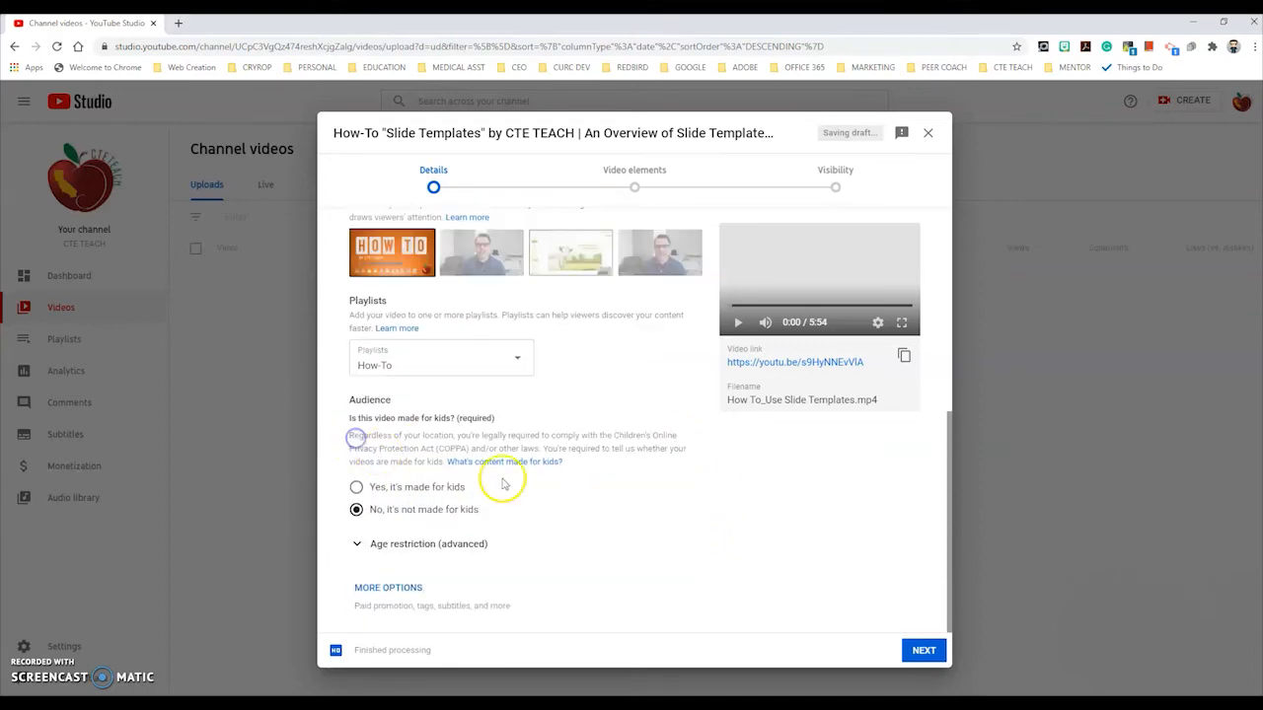
Show the additional video options and add the tags CTE, ROP, CTE TEACH, Distance Teaching and Distance Learning.
left_click(387, 588)
scroll(663, 552, "down", 2)
scroll(661, 547, "down", 3)
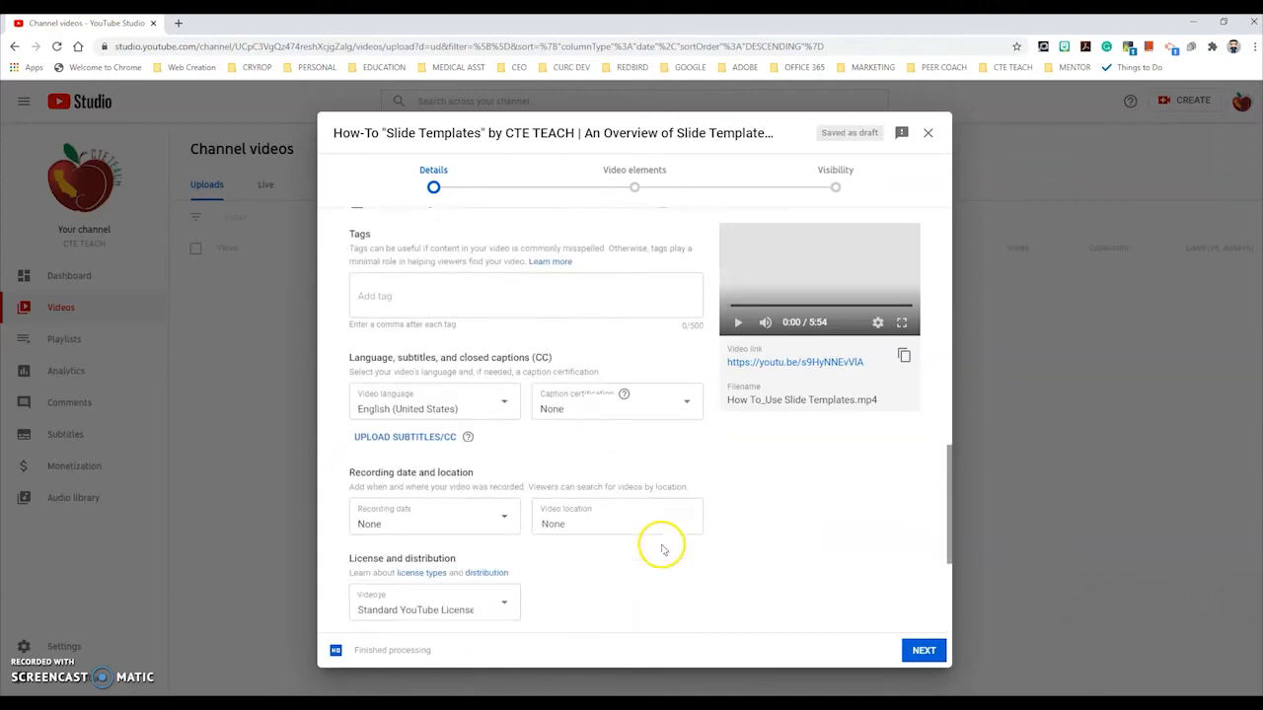
scroll(656, 537, "up", 2)
left_click(400, 424)
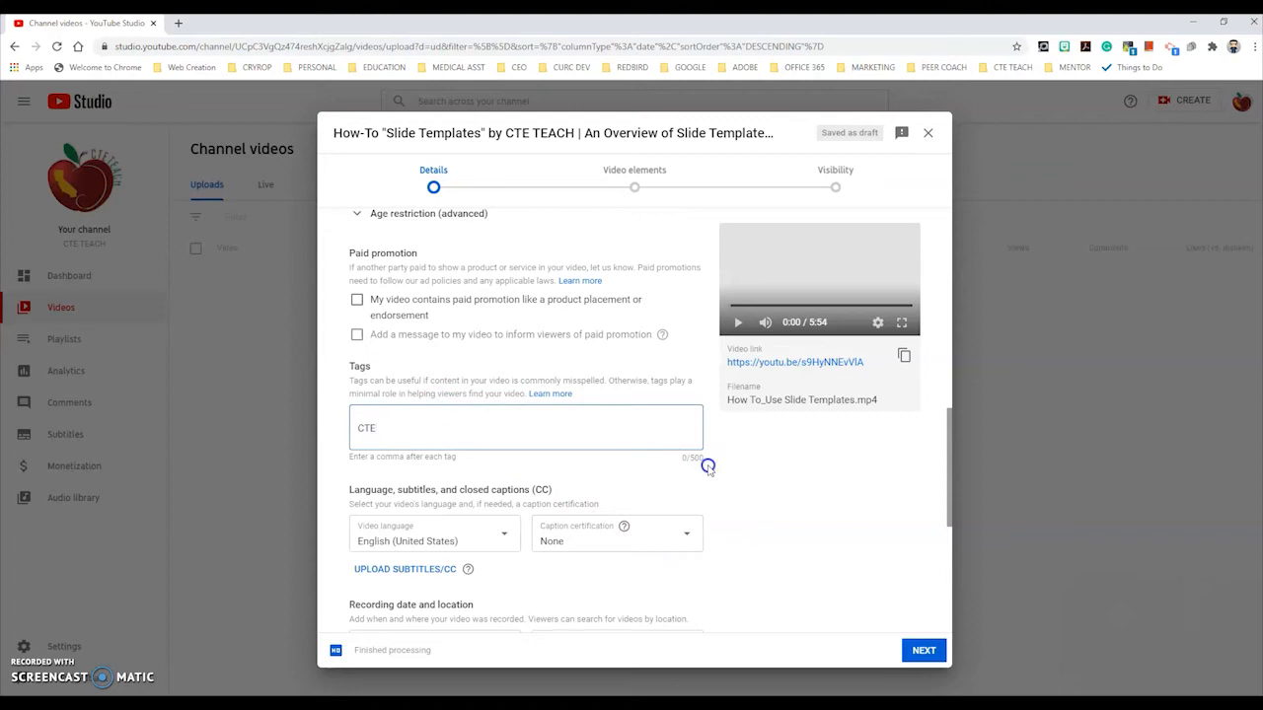
type("CTE,")
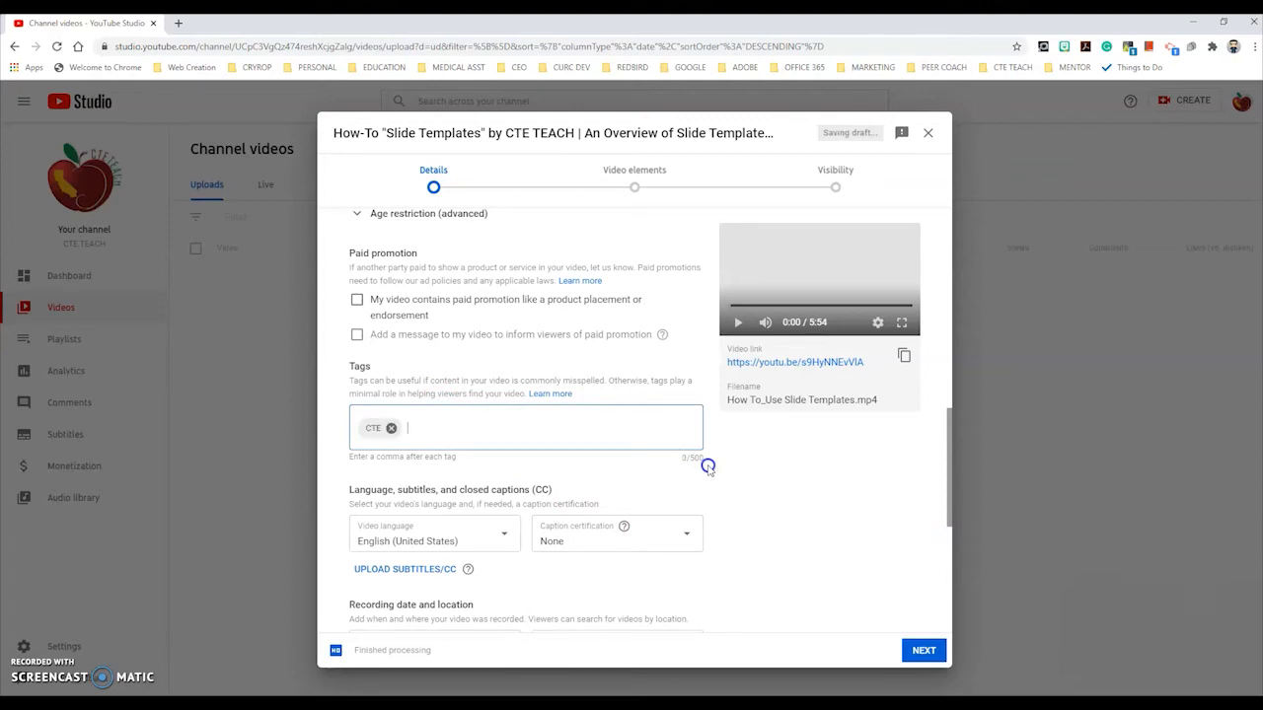
type("ROP,")
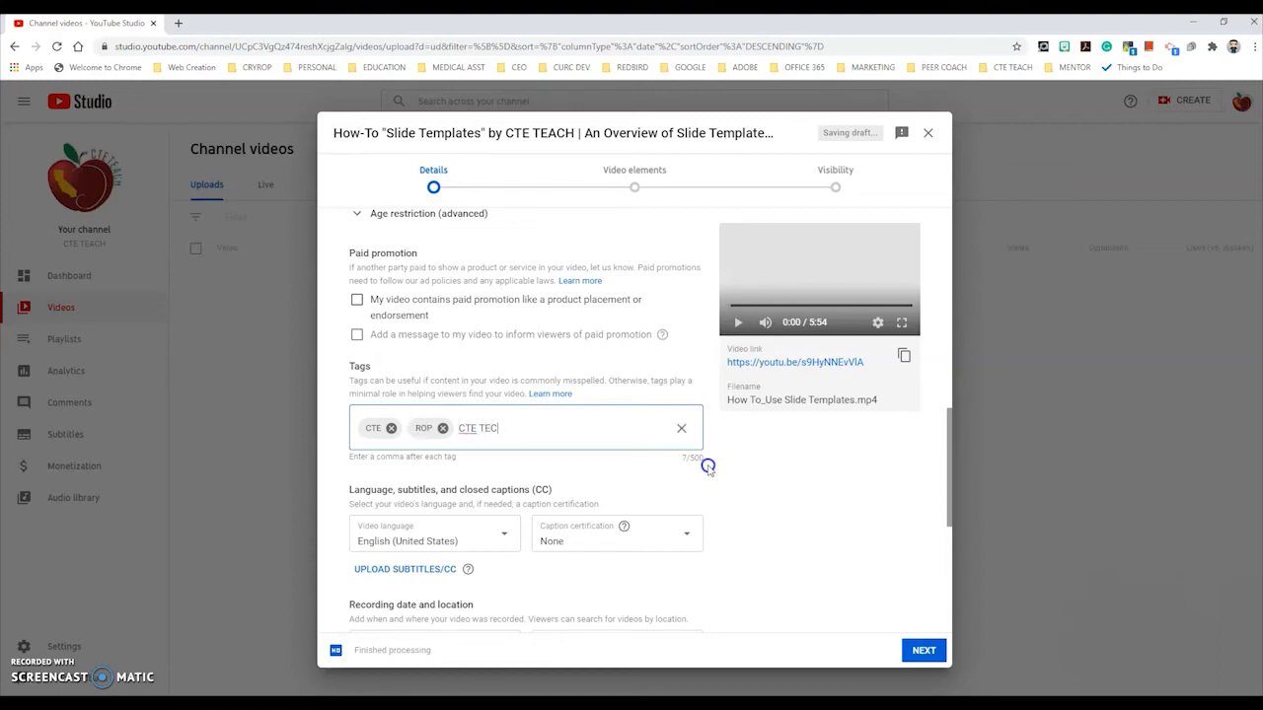
type("CTE TEACH, Distance T")
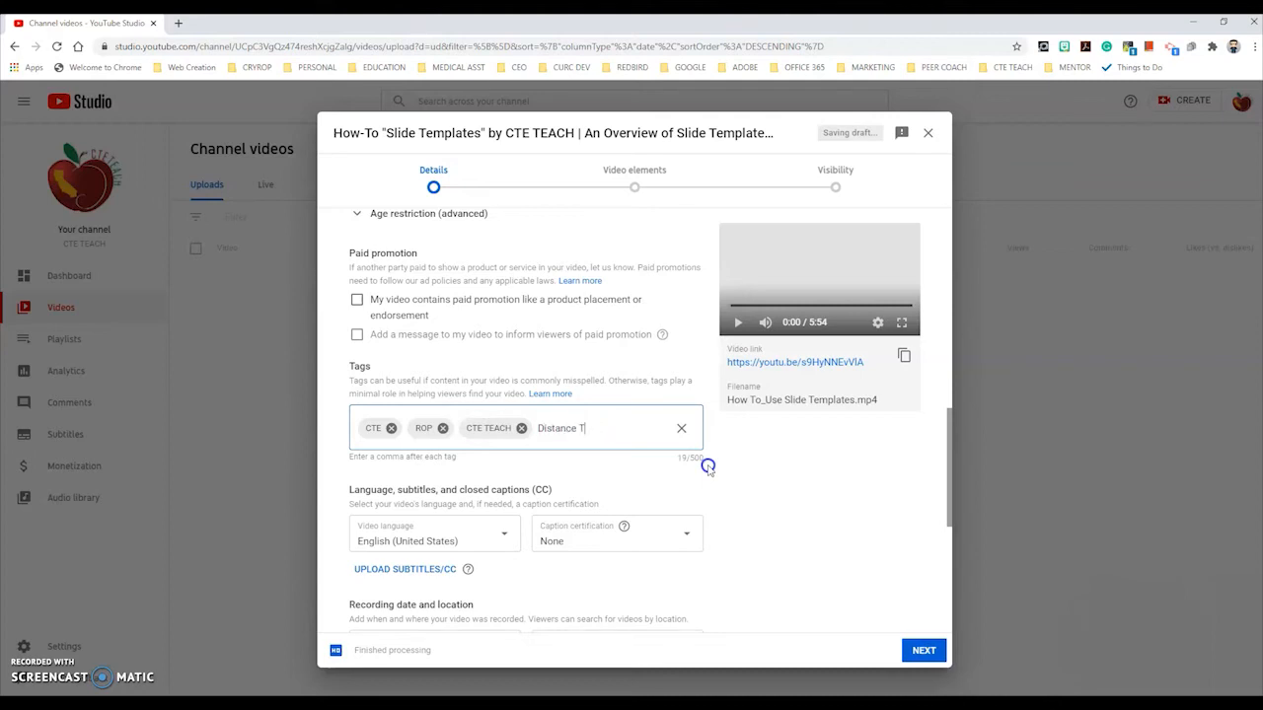
type("eaching, Distance Learni")
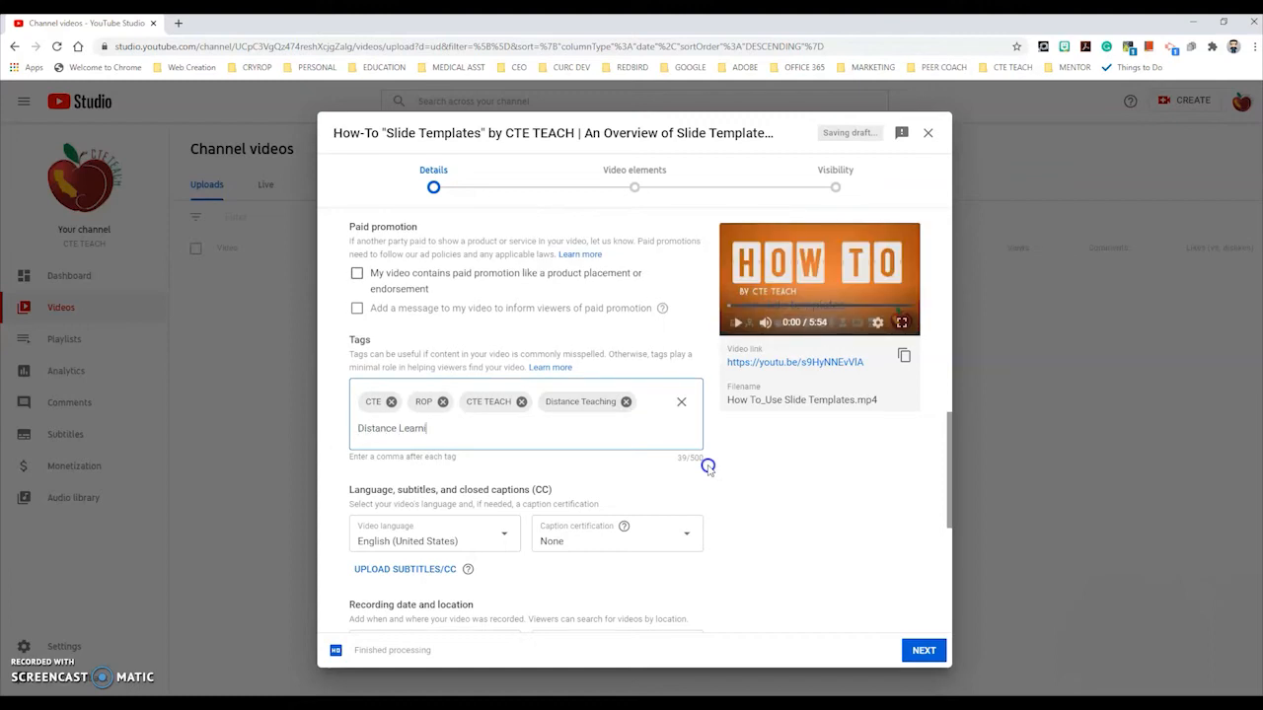
Add the tags Google, Google Slides, Powerpoint and Templates to the video.
type("Google,")
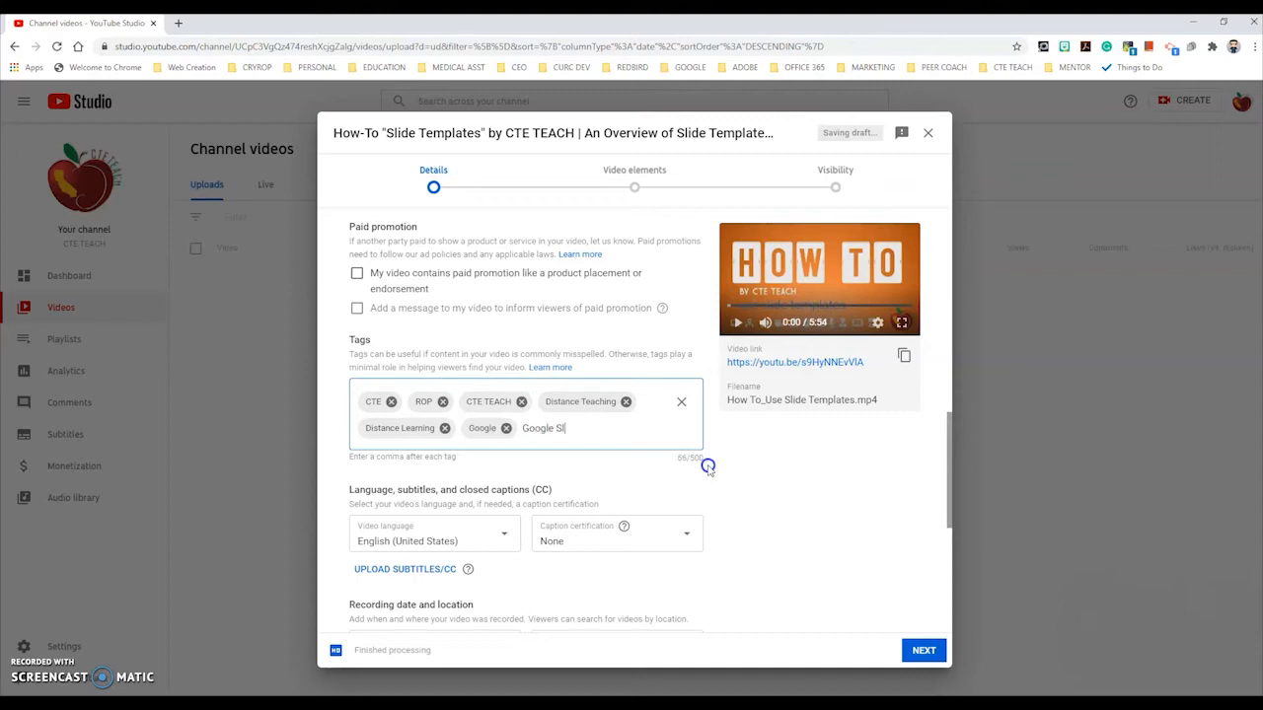
type("Google Slides,P")
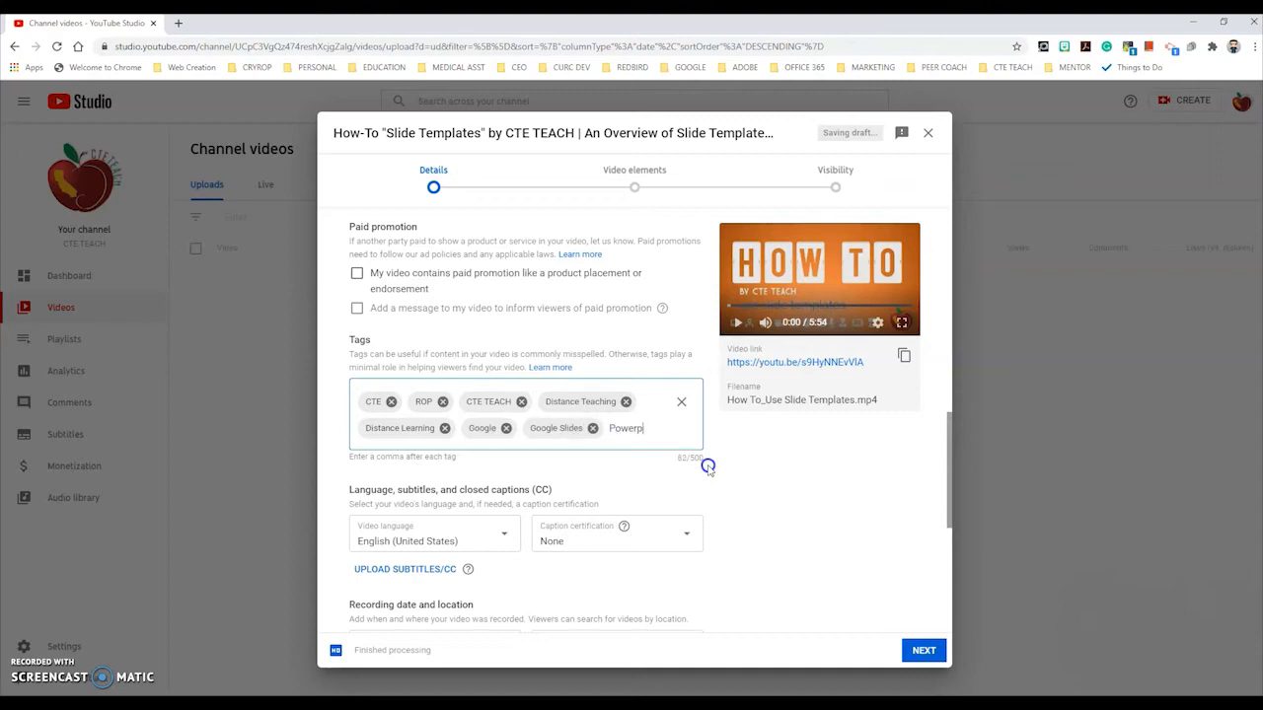
type("owerpoint,")
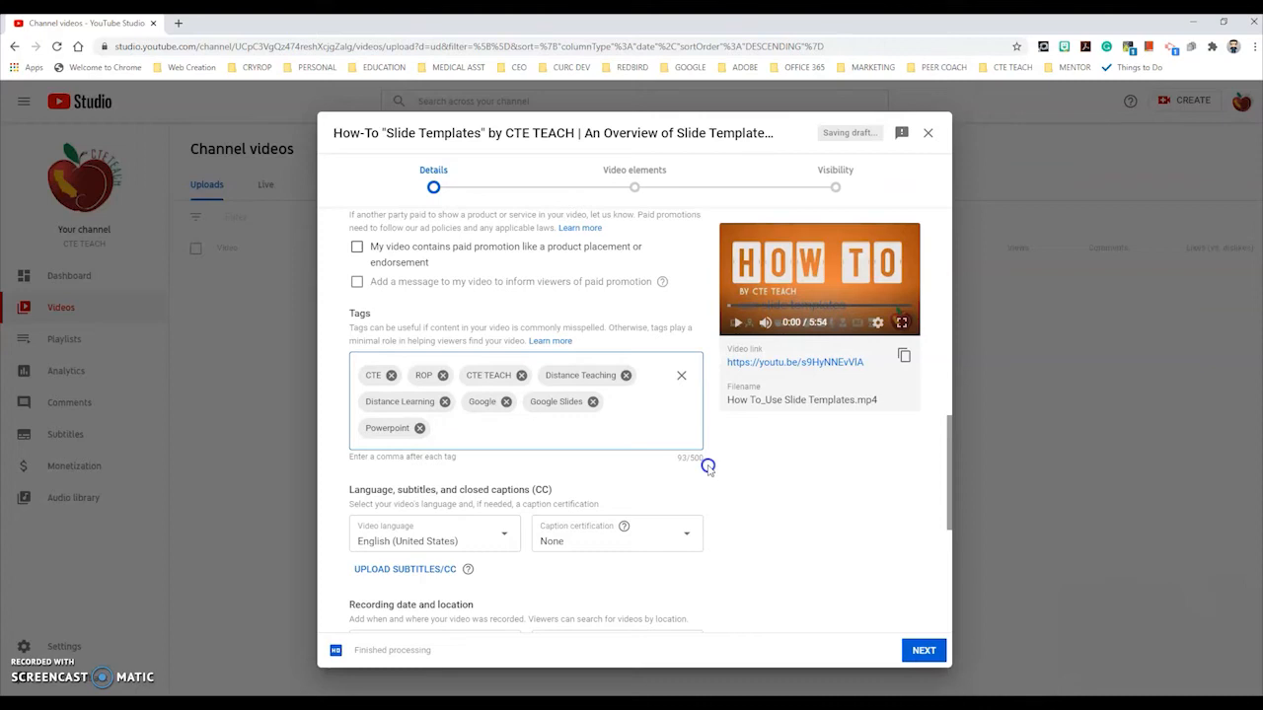
type("Templates,")
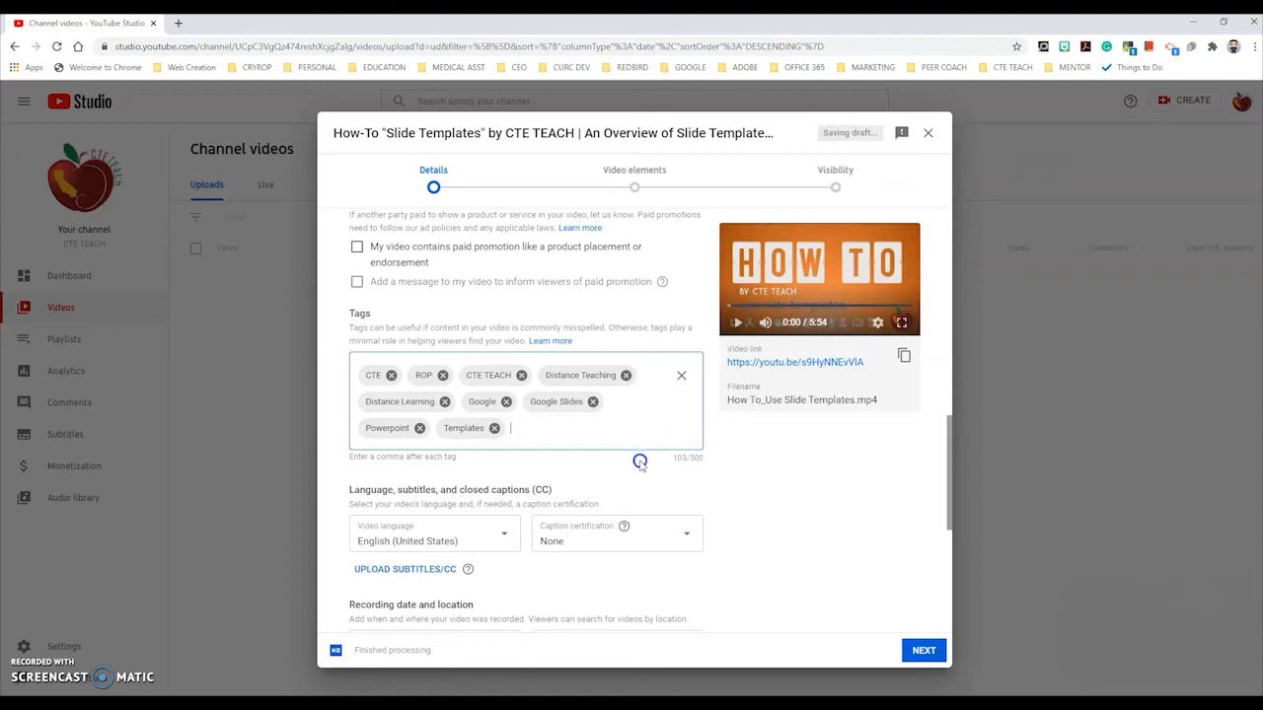
Review the video's language, recording date, license, category, and comments and ratings settings.
scroll(776, 541, "down", 2)
scroll(775, 541, "down", 2)
scroll(468, 429, "up", 1)
left_click(463, 342)
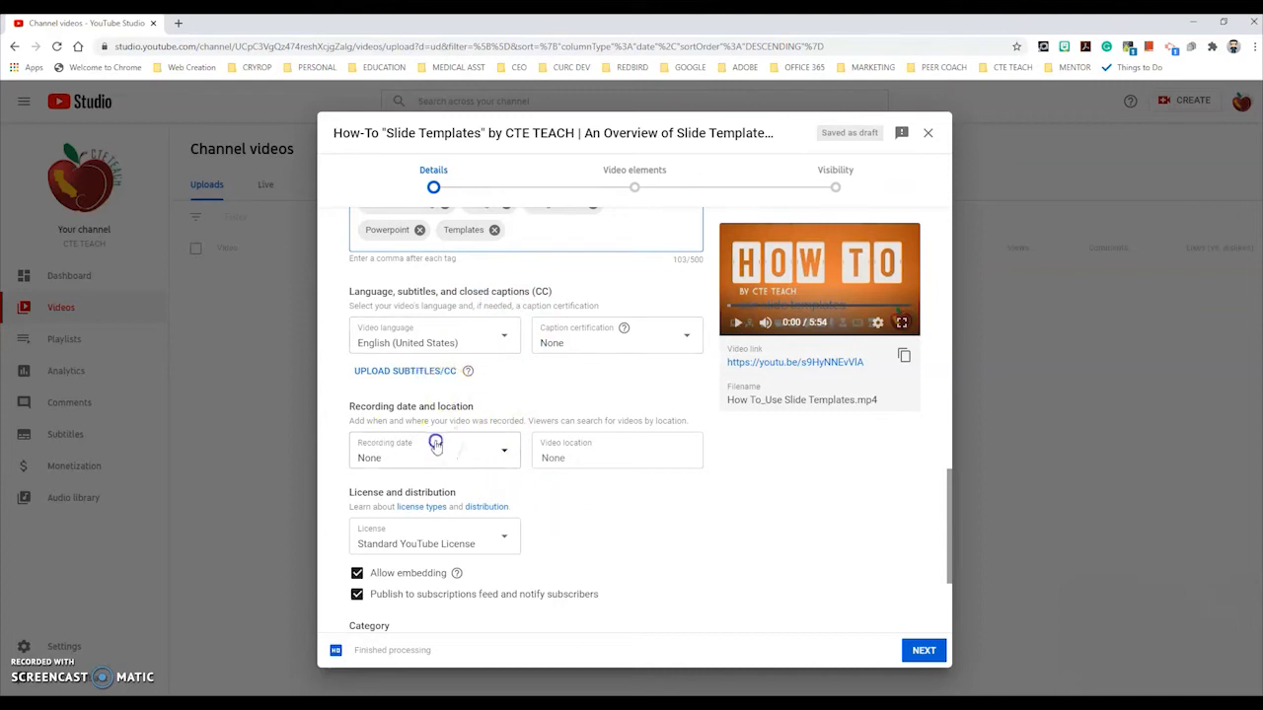
scroll(562, 486, "down", 2)
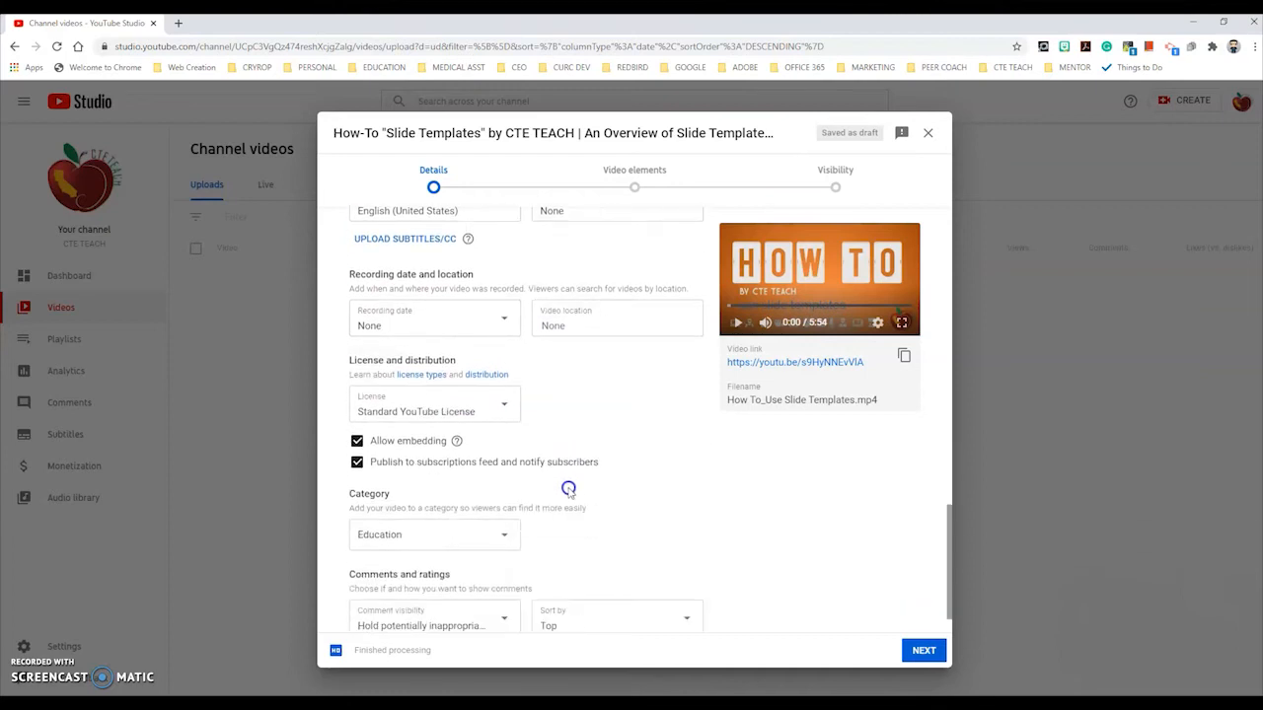
scroll(568, 491, "down", 1)
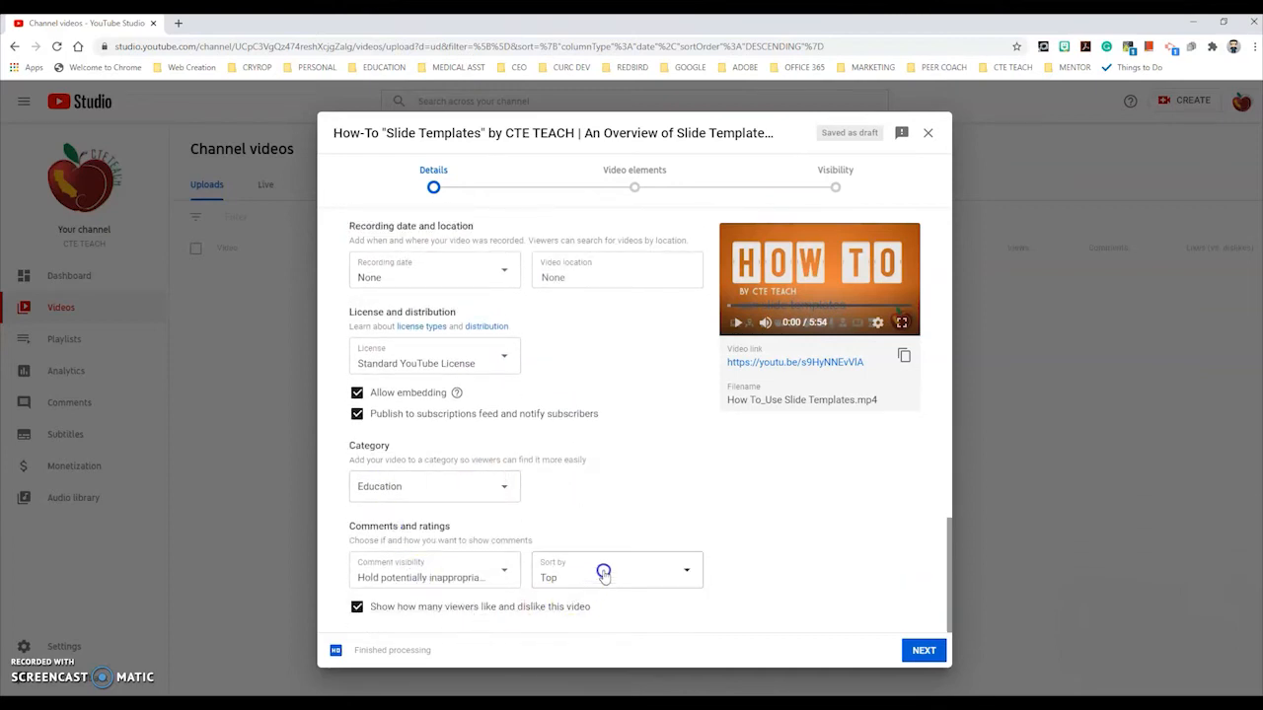
scroll(602, 572, "up", 3)
scroll(602, 570, "down", 3)
Continue to the video elements and add an end screen imported from the latest video.
left_click(918, 652)
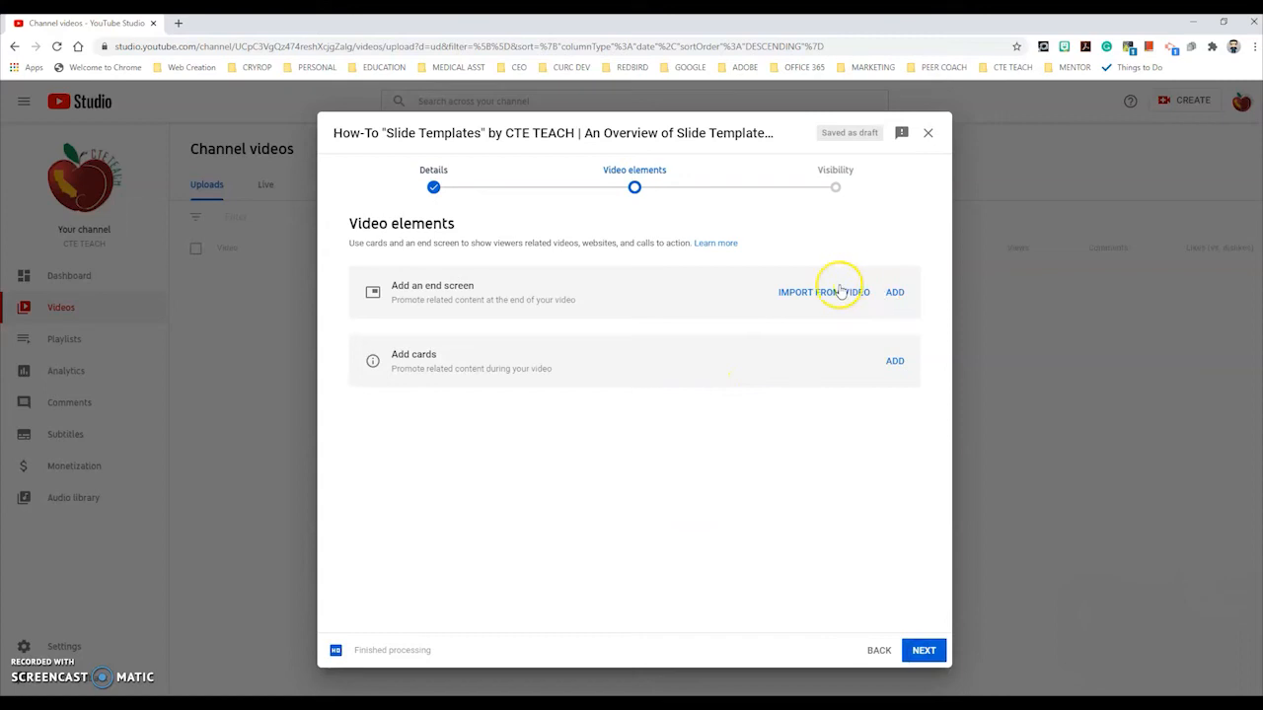
left_click(894, 292)
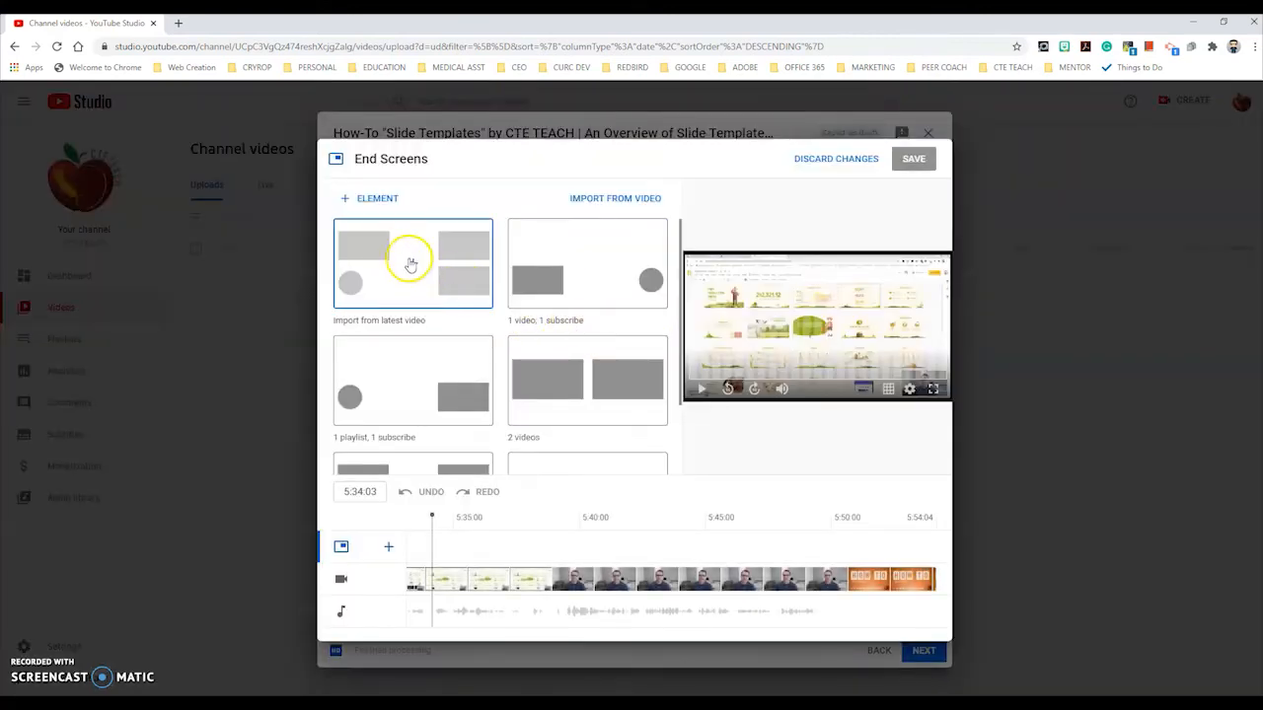
left_click(413, 267)
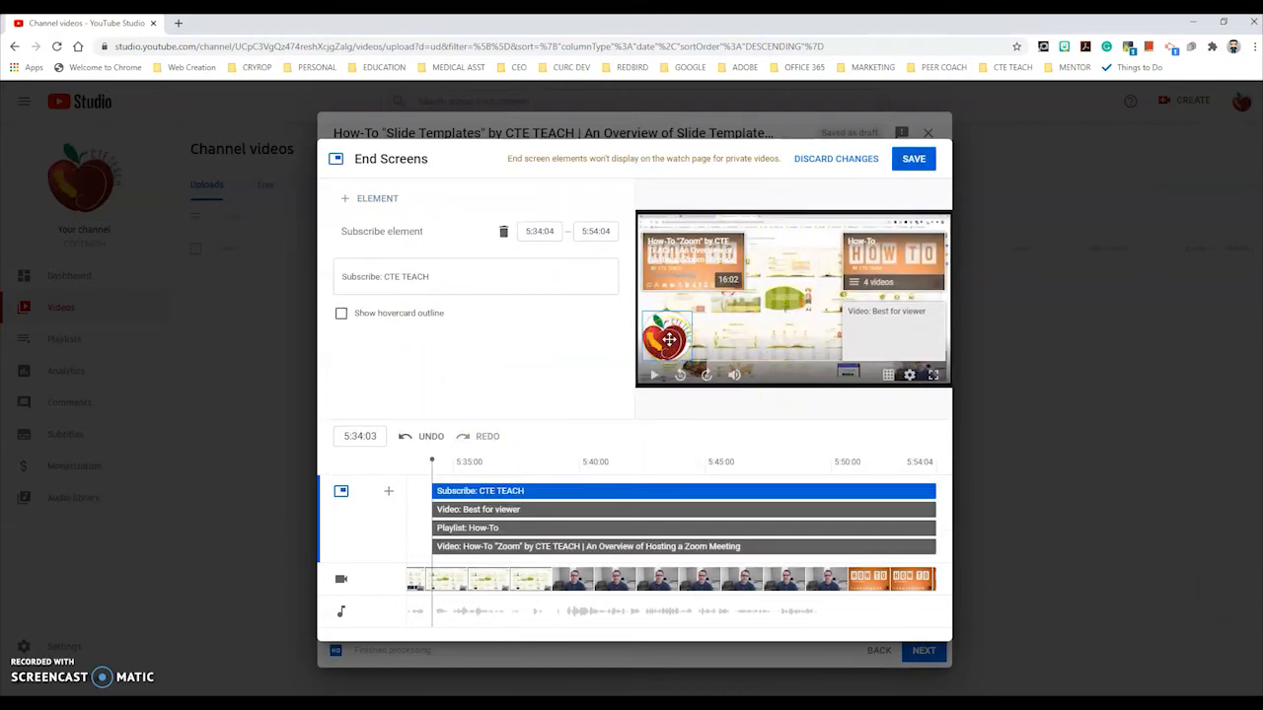
Change the end screen's Zoom video element to the How-To "Google Slides: Backgrounds & Images" video and save the end screen.
left_click(913, 257)
left_click(697, 266)
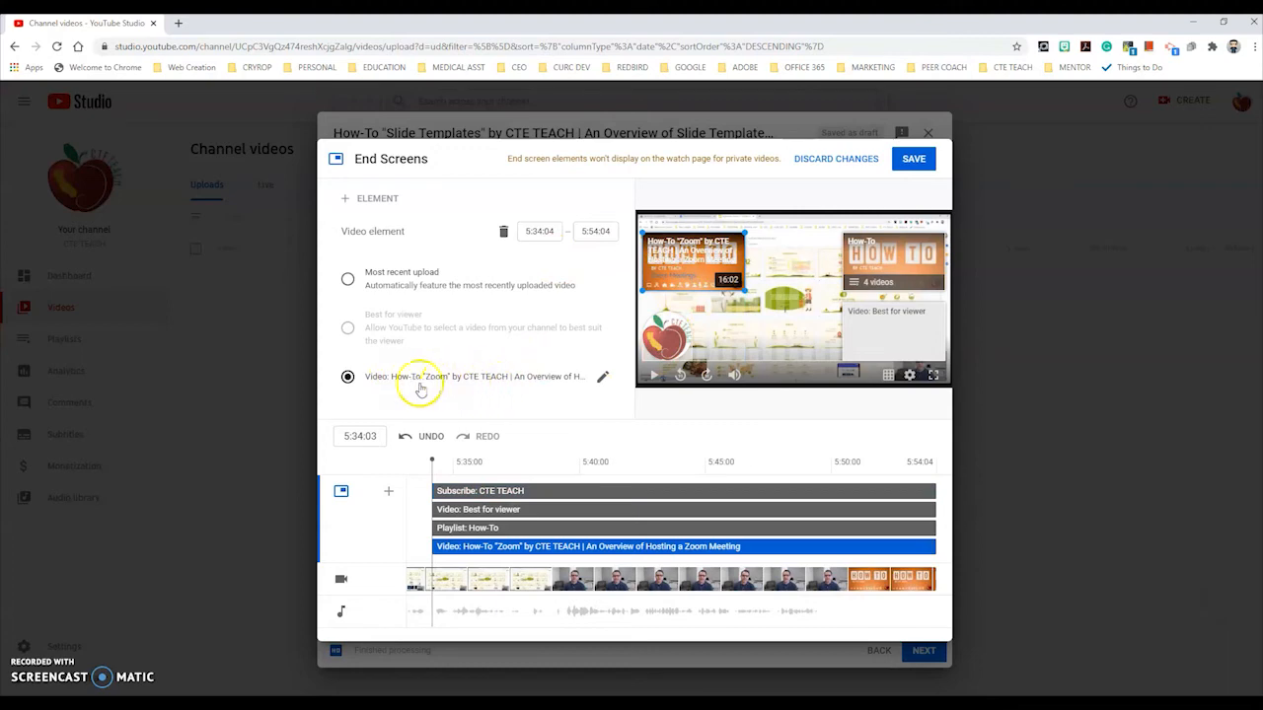
left_click(602, 378)
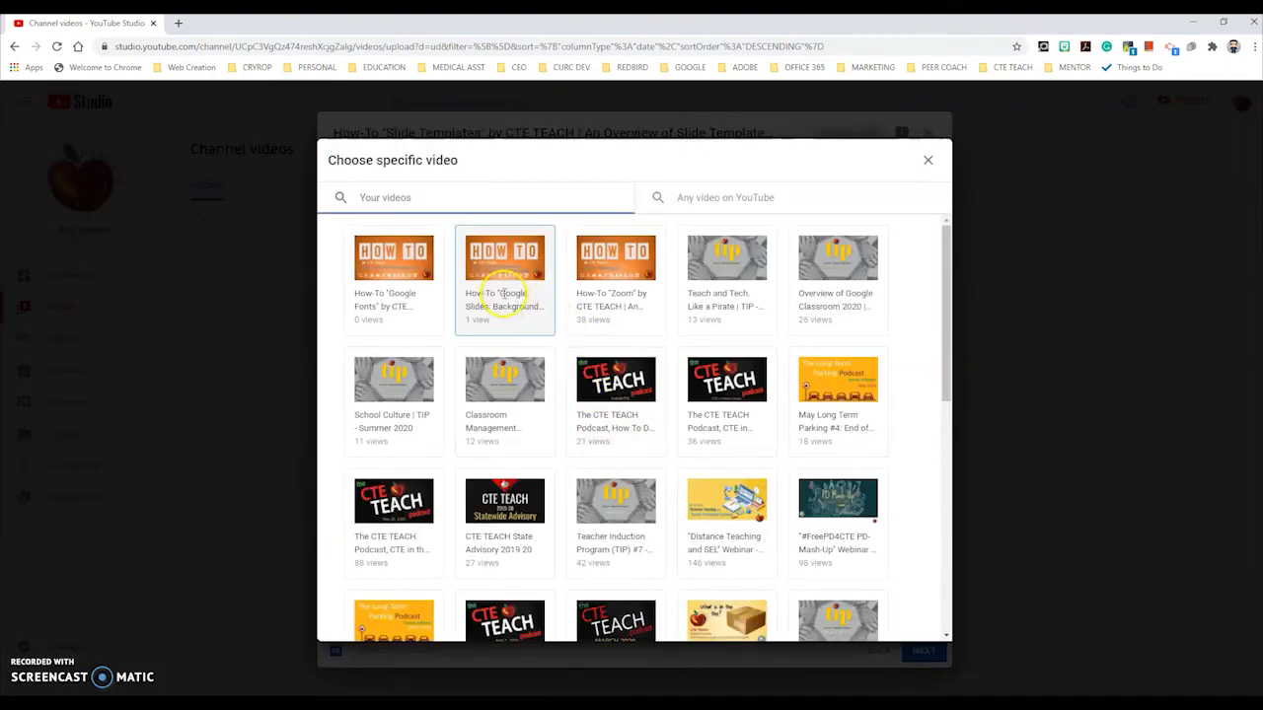
left_click(503, 293)
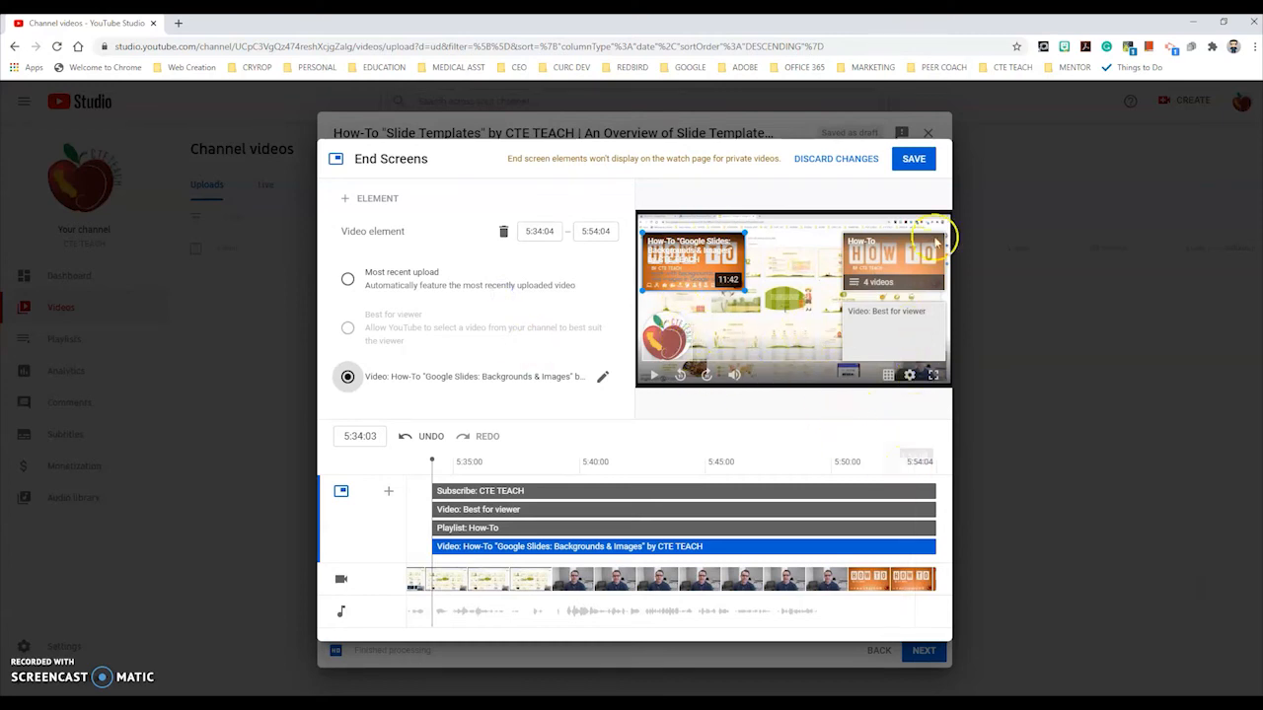
left_click(918, 168)
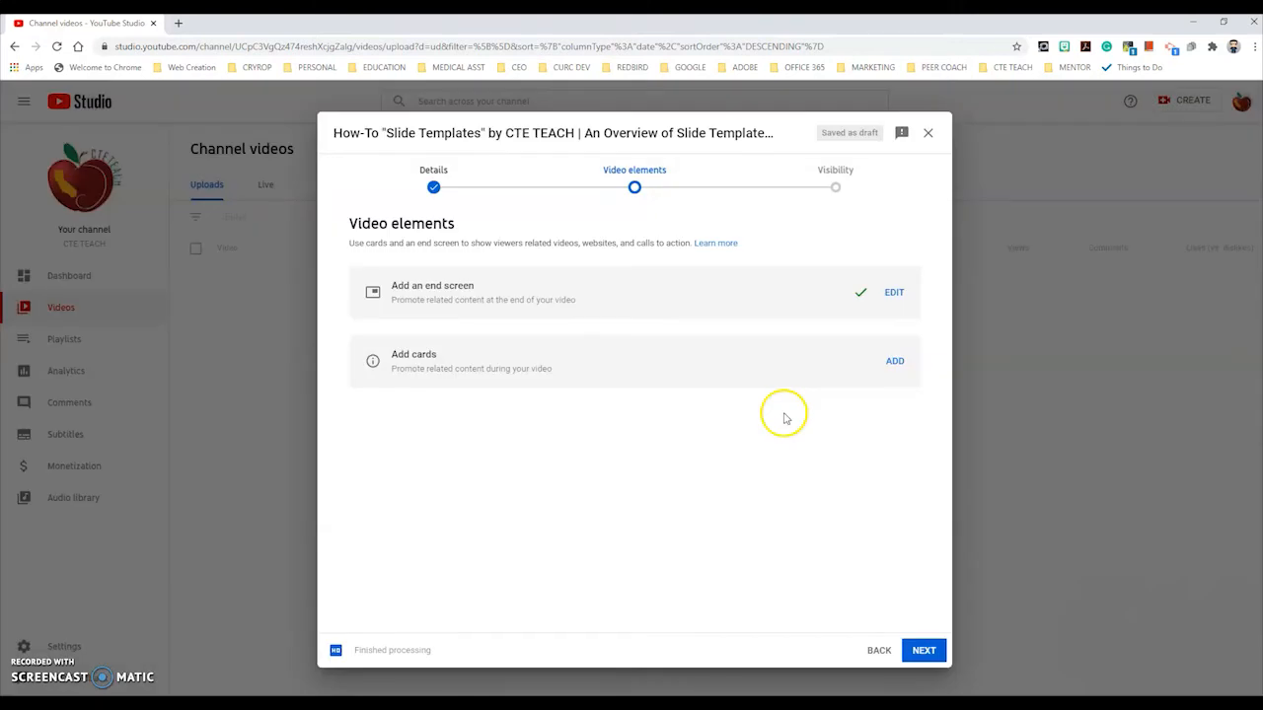
Continue to the visibility settings, compare the Private, Unlisted and Public options, and choose Public.
left_click(928, 652)
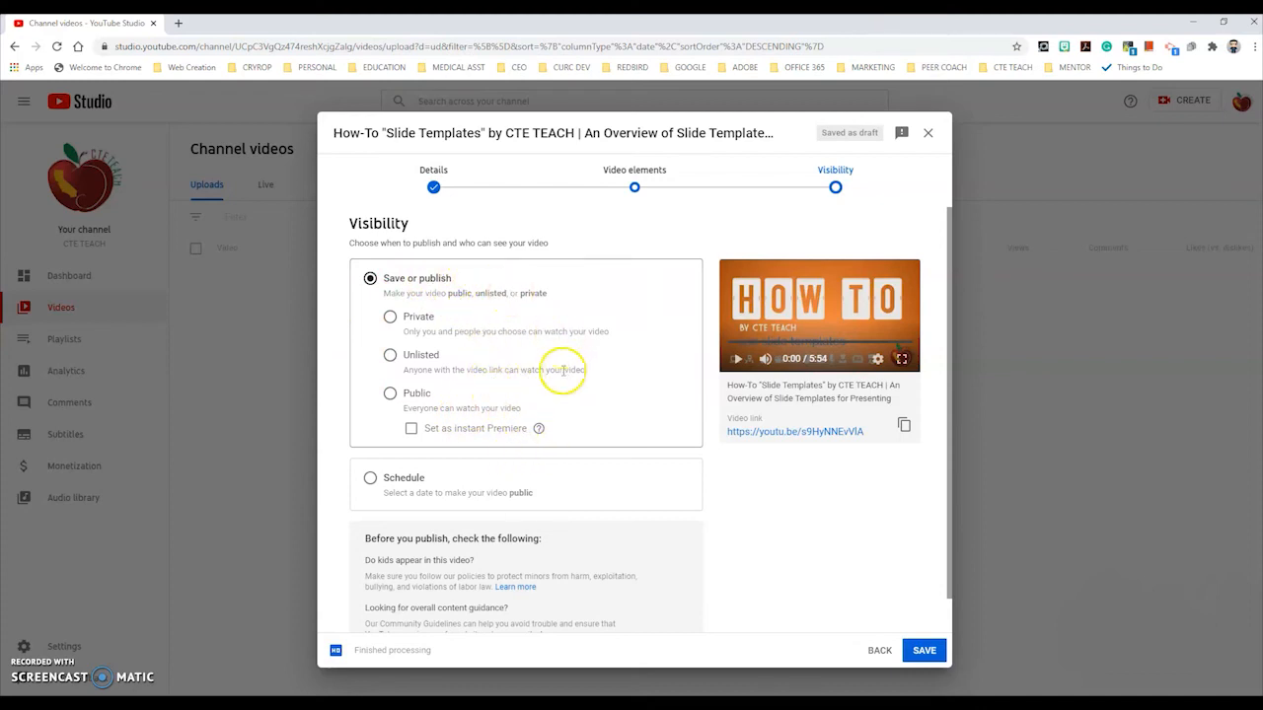
left_click(390, 317)
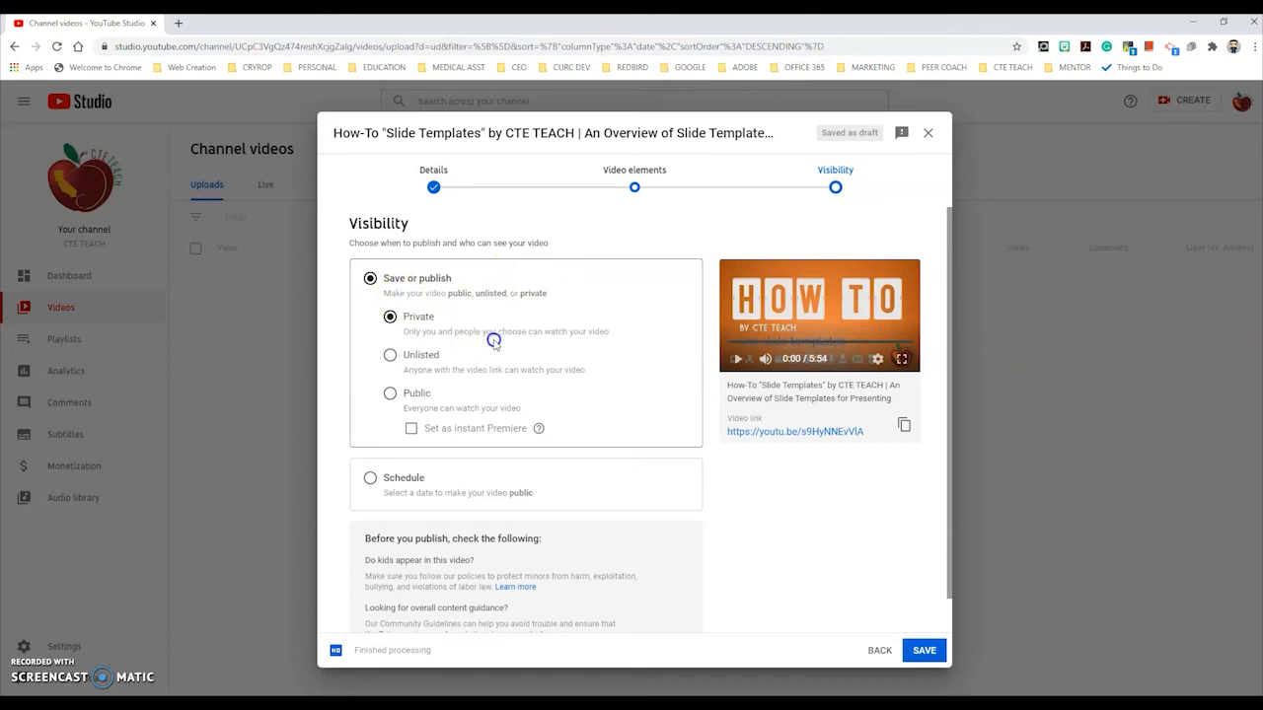
left_click(395, 362)
left_click(391, 393)
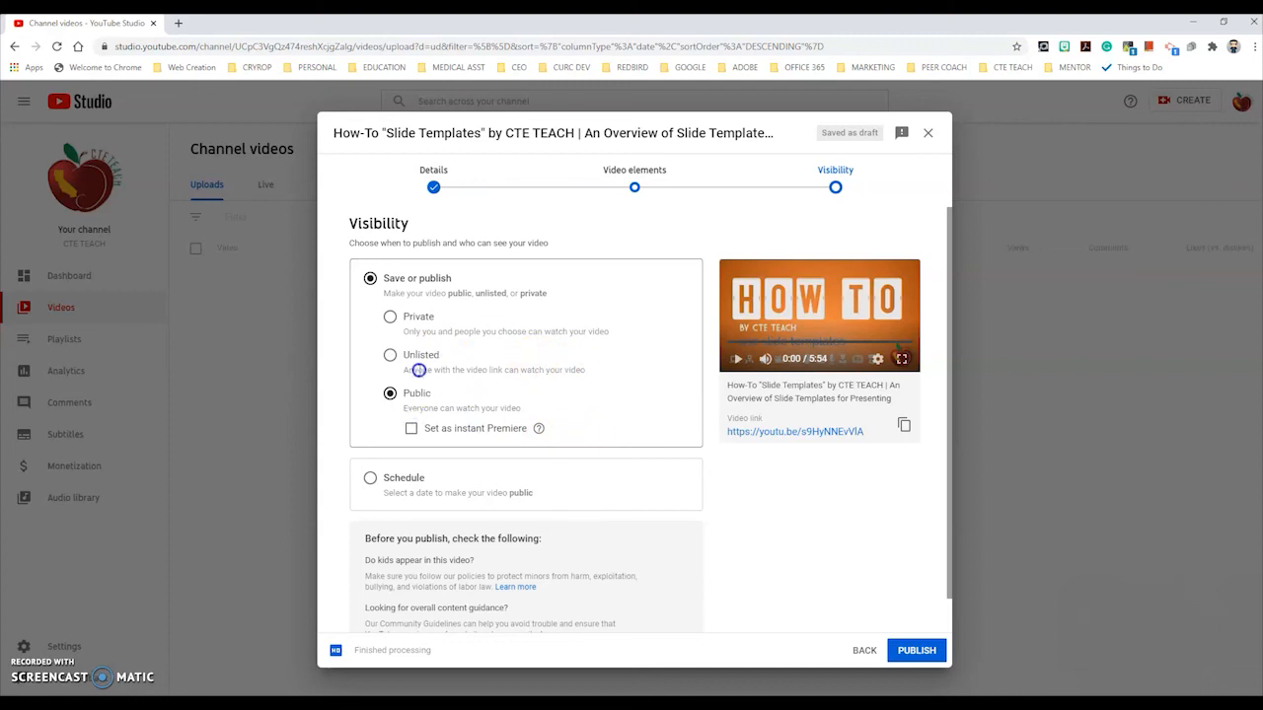
scroll(444, 373, "down", 1)
scroll(488, 408, "up", 1)
left_click(390, 357)
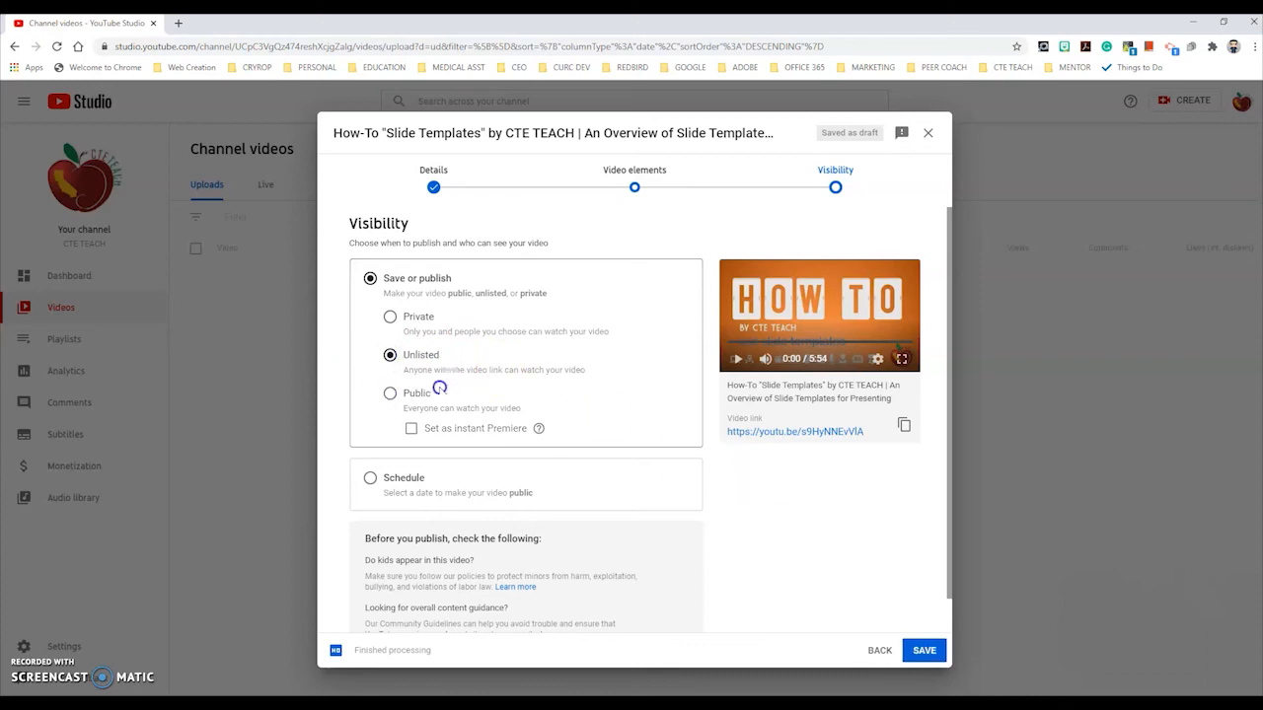
left_click(392, 395)
Check the options for scheduling the video's release and return to Save or publish.
scroll(474, 434, "down", 1)
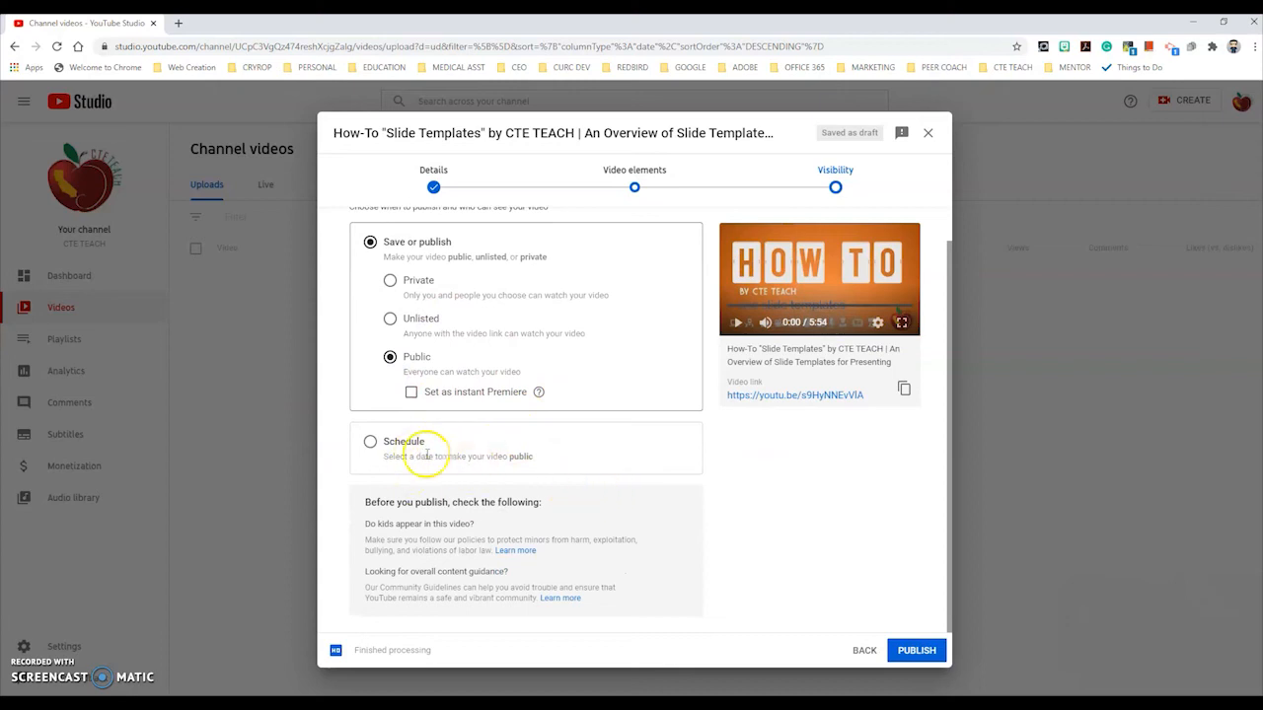
left_click(371, 444)
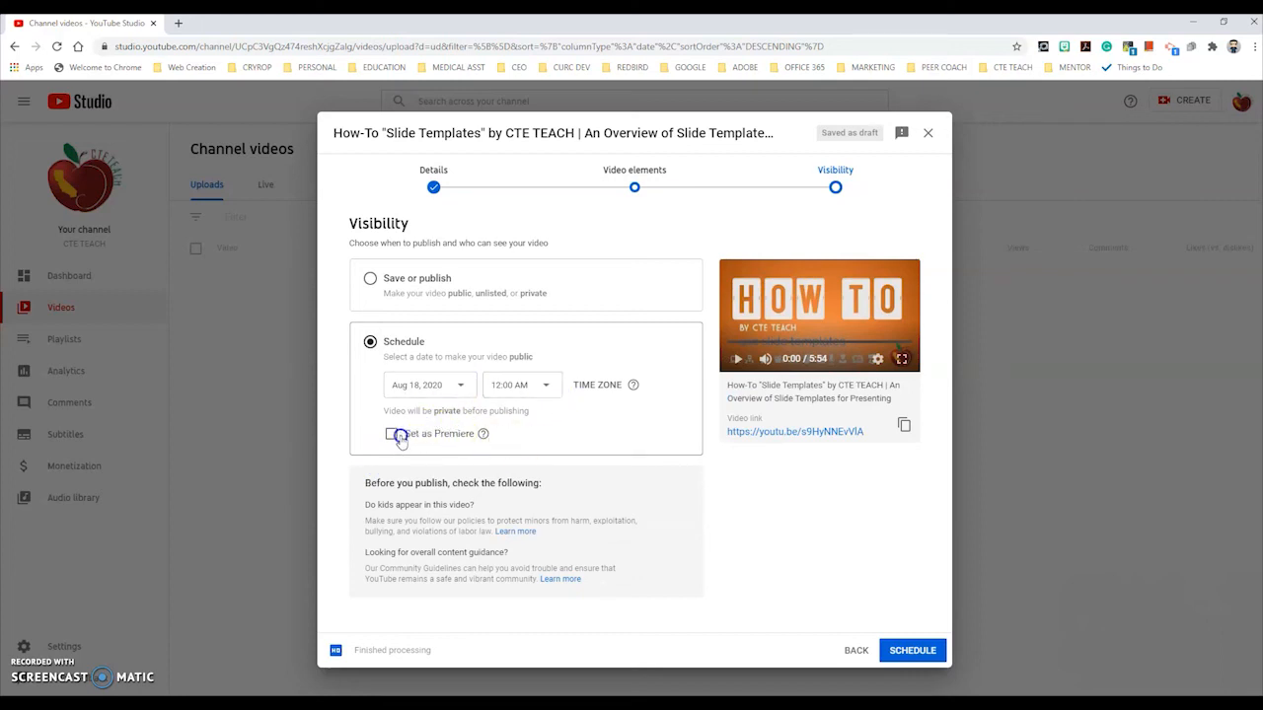
left_click(370, 278)
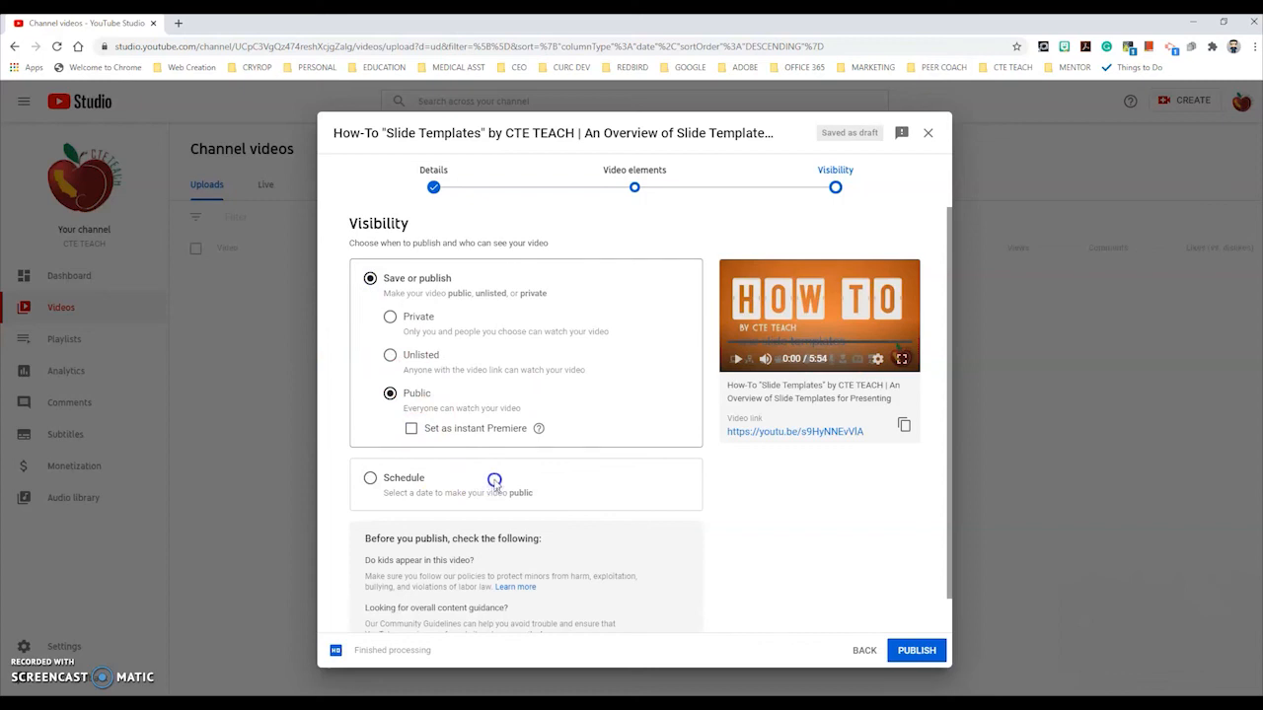
Publish the video publicly and close the share dialog.
scroll(523, 483, "down", 1)
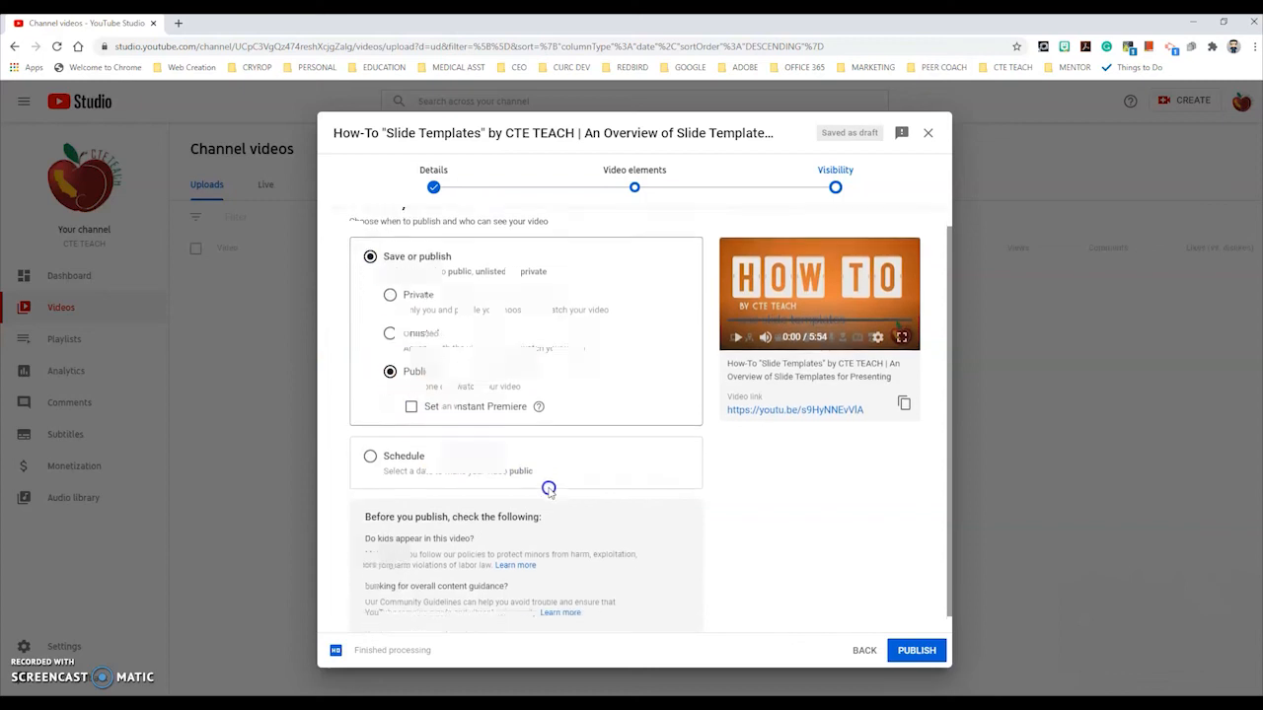
left_click(917, 651)
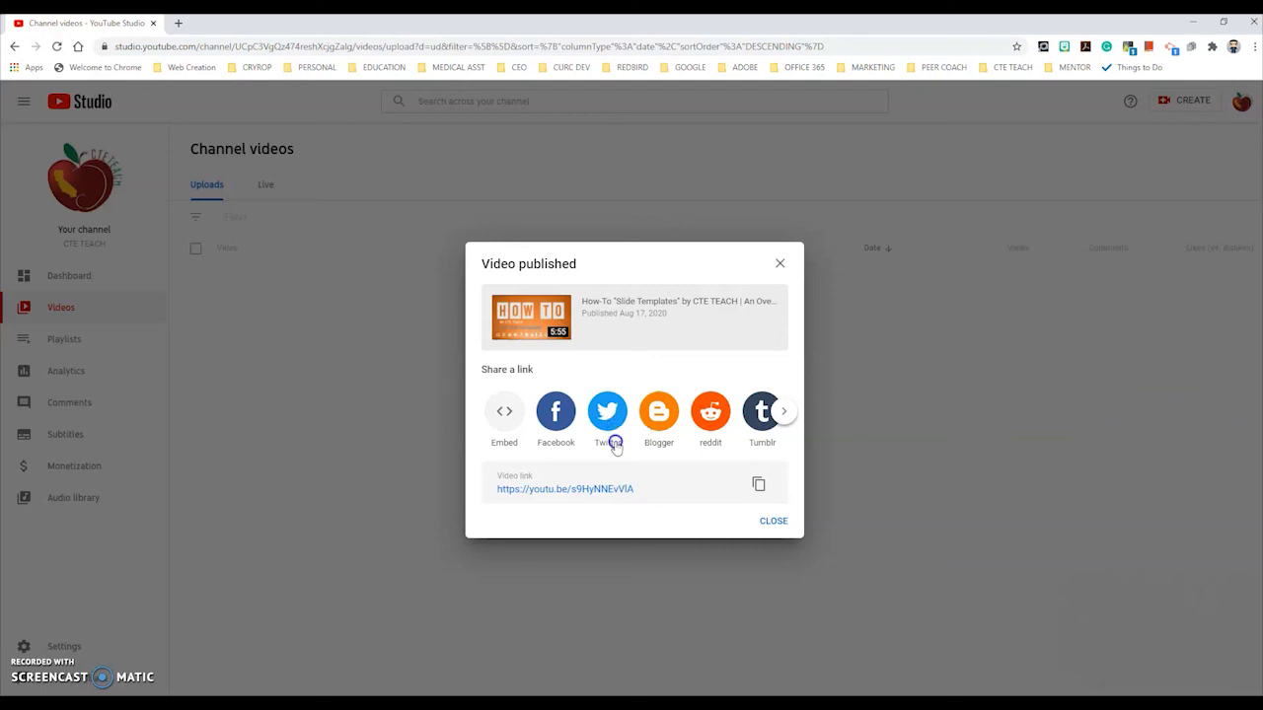
left_click(775, 523)
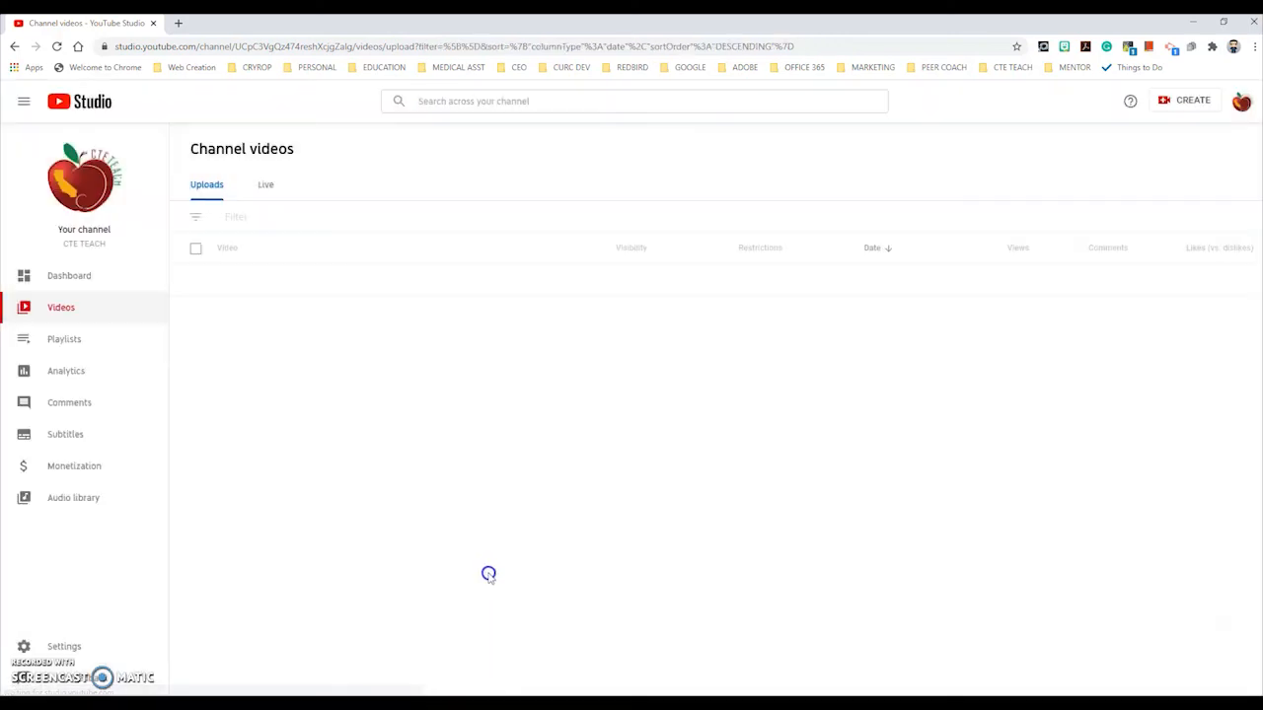